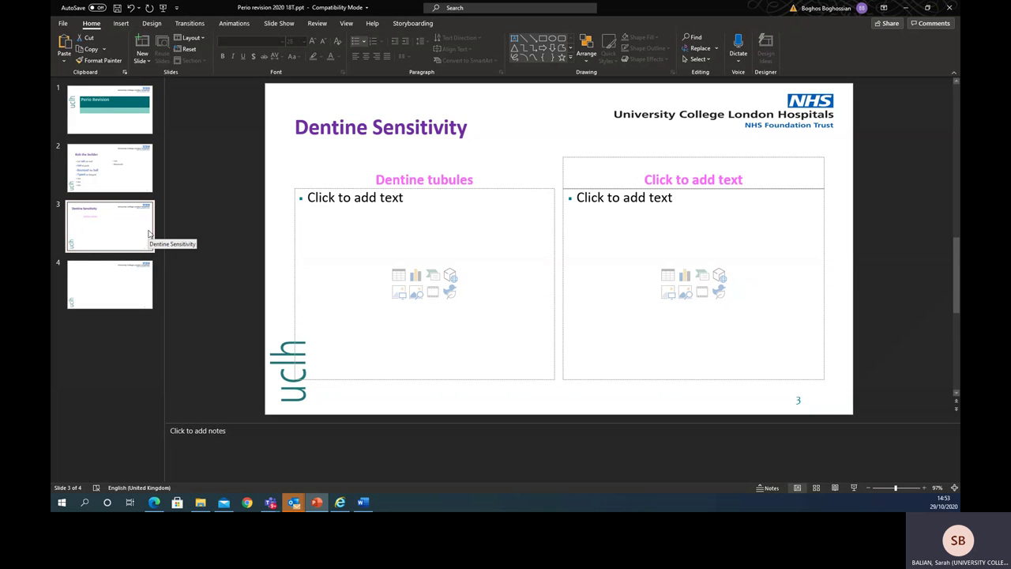
pyautogui.click(95, 232)
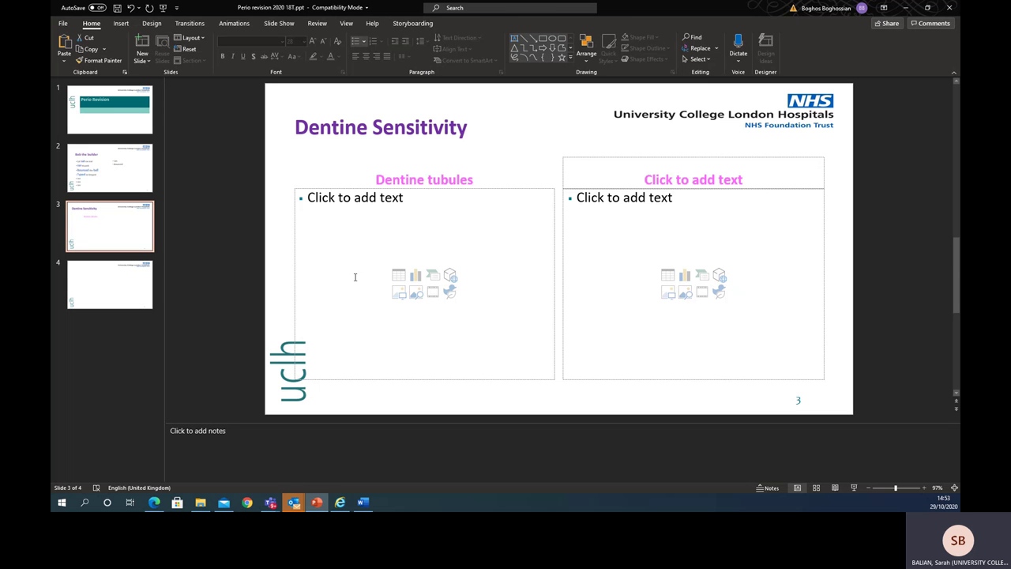
pyautogui.click(409, 181)
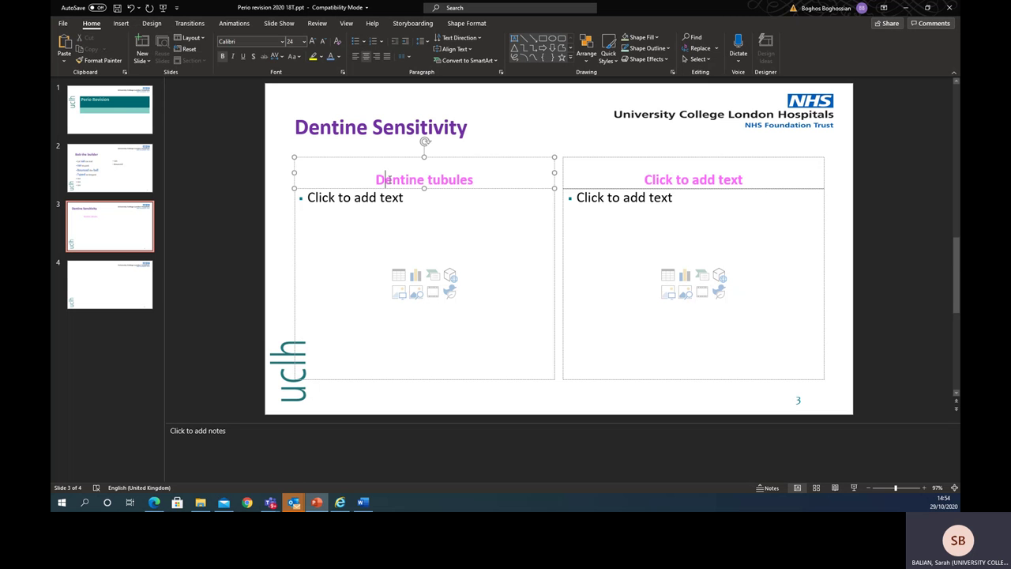
pyautogui.click(245, 206)
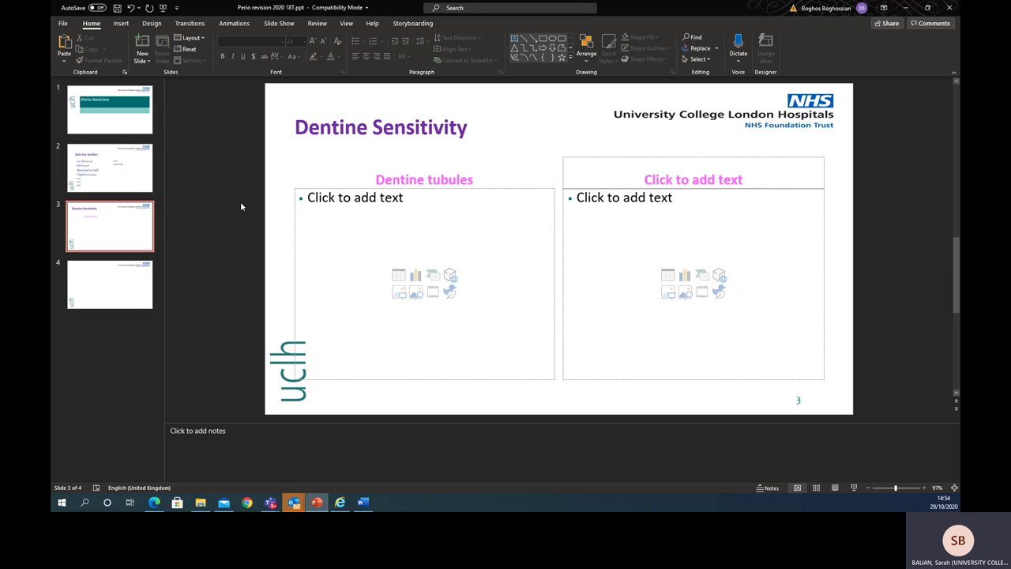
# Switch to the Edge browser and open the Google home page
pyautogui.click(156, 502)
pyautogui.click(233, 23)
pyautogui.write('google')
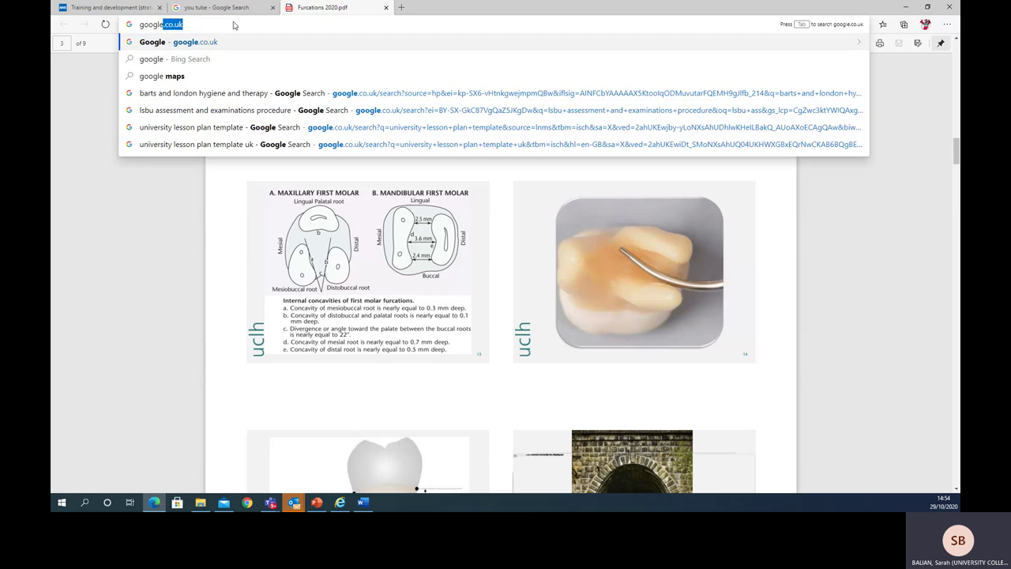
pyautogui.press('Return')
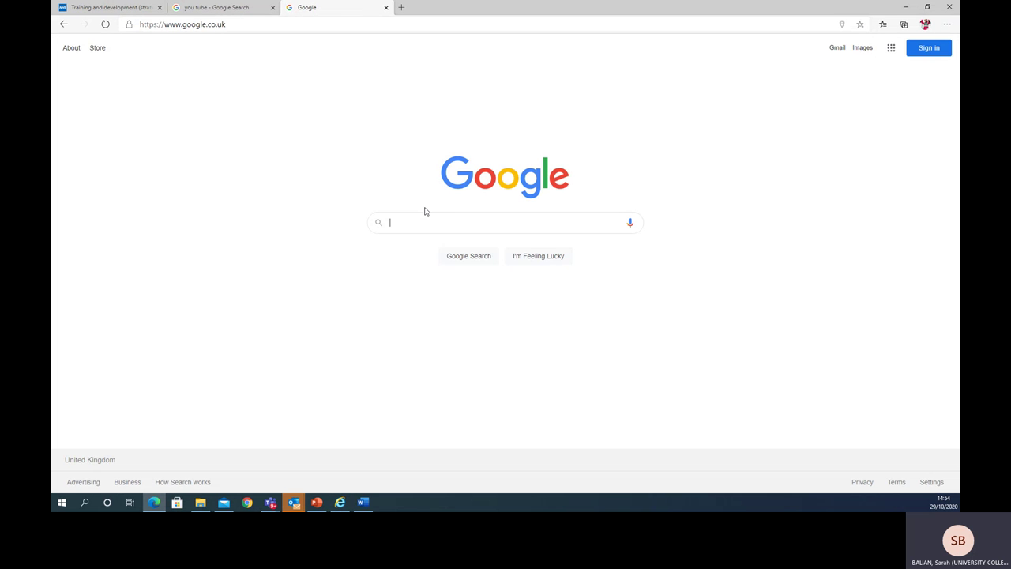
# Search Google Images for "dentine tubules" and open the preview of the "Sensitive Teeth Causes | Sensodyne" picture
pyautogui.write('denti')
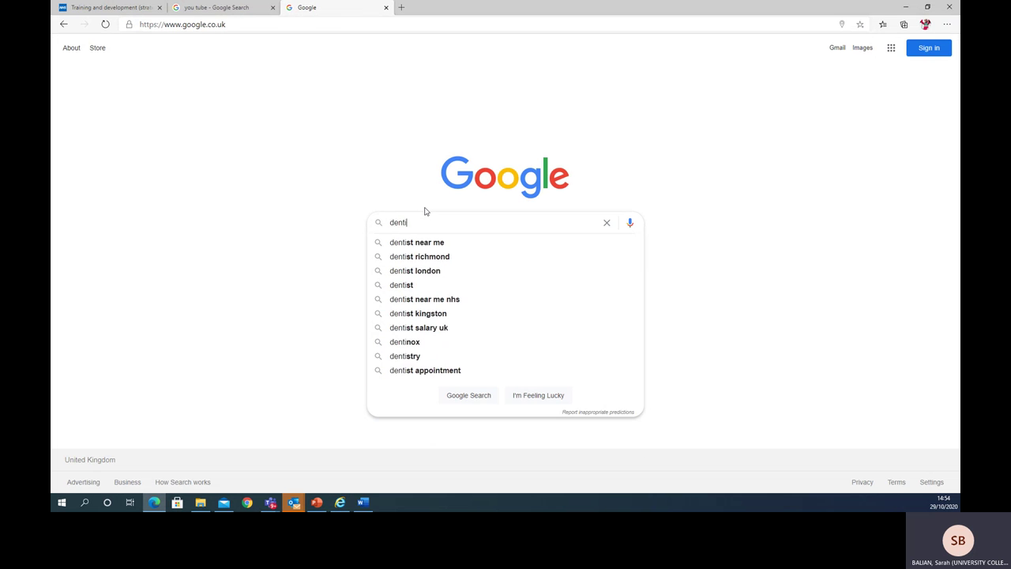
pyautogui.write('ne tubules')
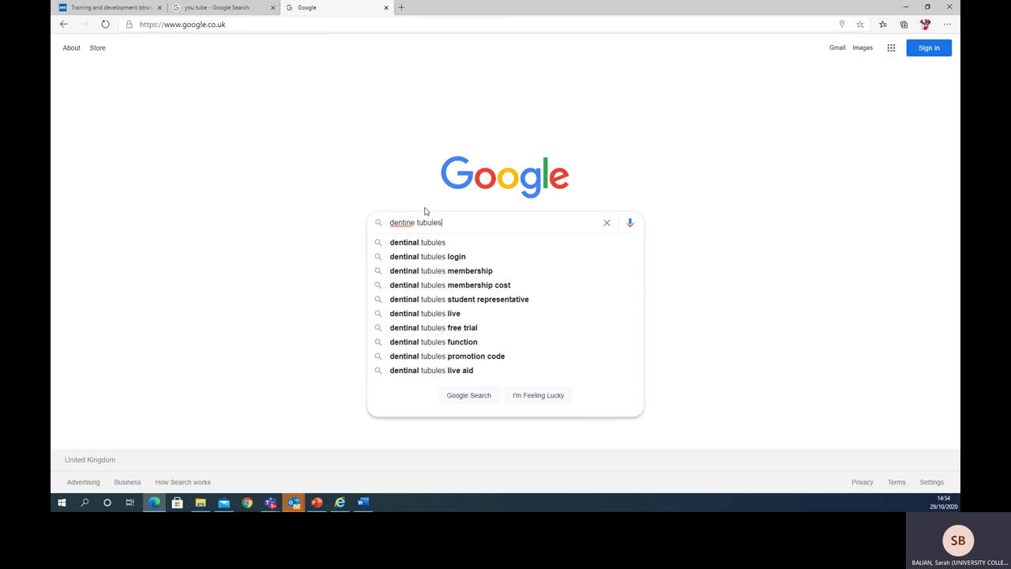
pyautogui.press('Return')
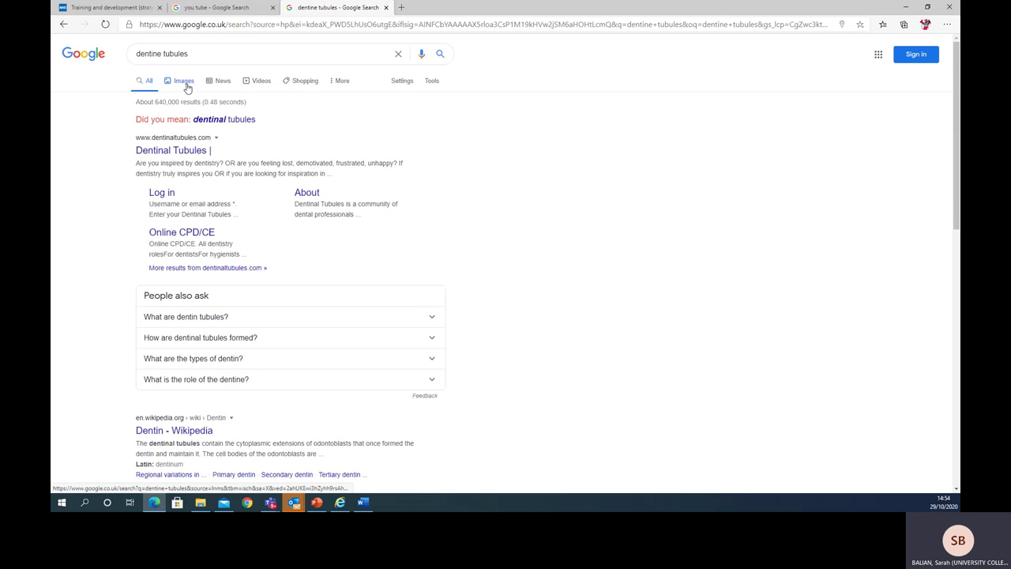
pyautogui.click(186, 84)
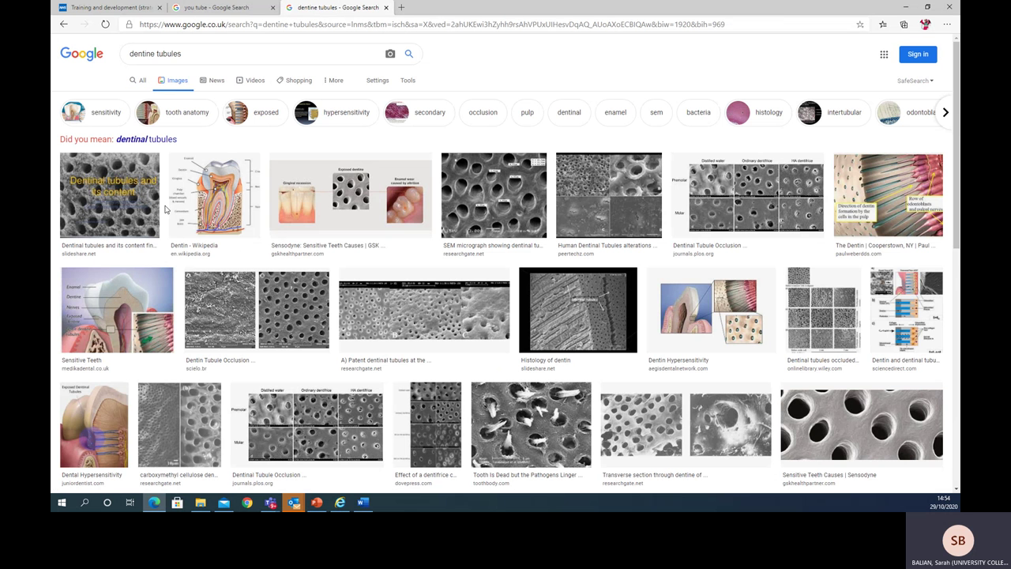
pyautogui.scroll(-1, 258, 211)
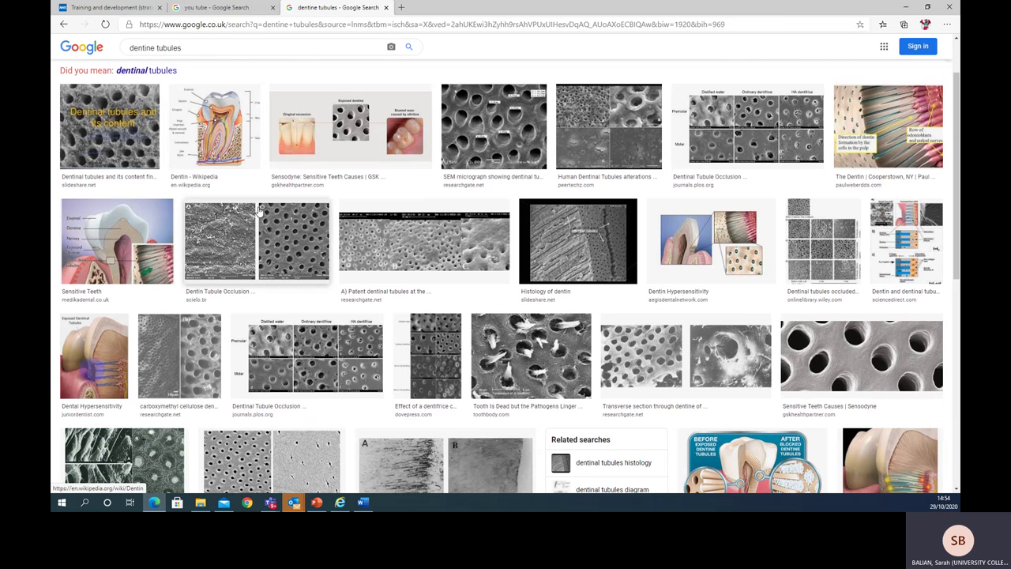
pyautogui.click(875, 368)
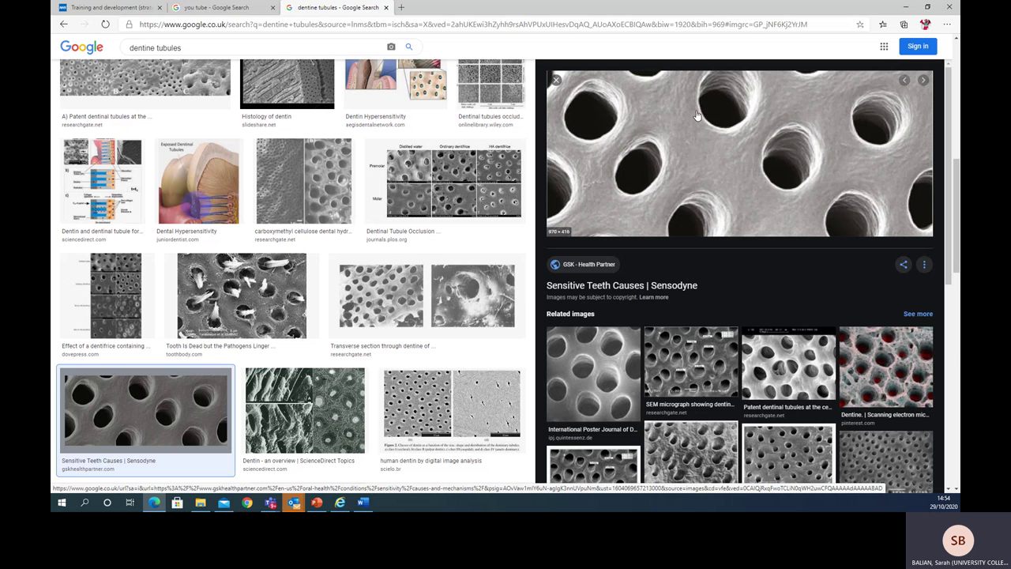
# Save the previewed picture in the Pictures folder as 1.jpg.png, replacing the existing file
pyautogui.rightClick(657, 106)
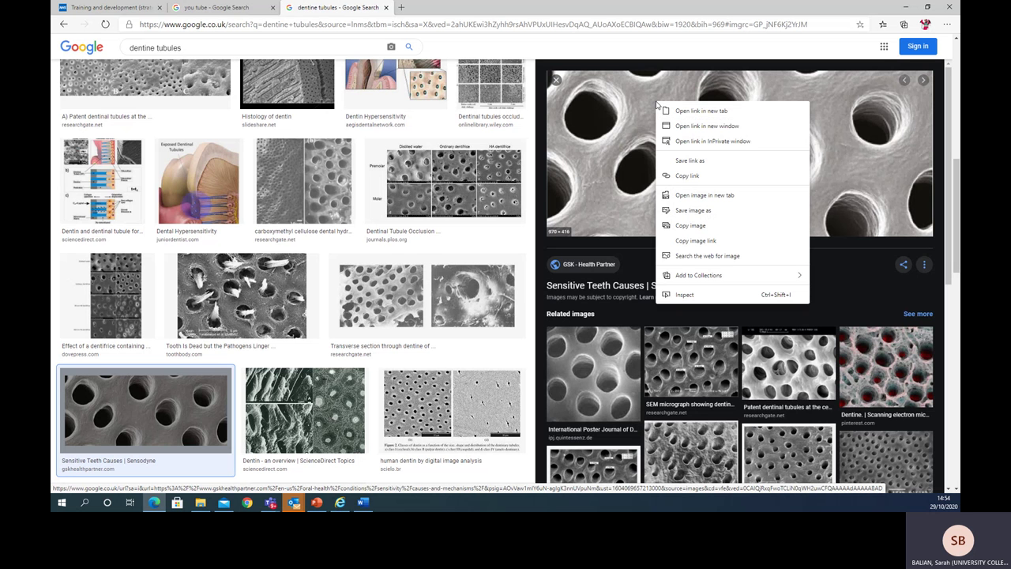
pyautogui.click(701, 210)
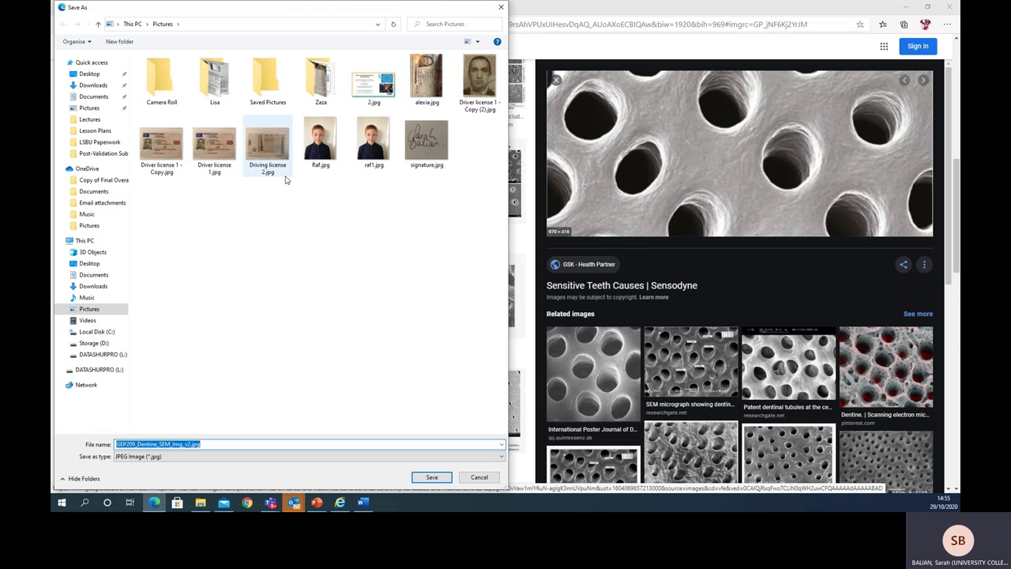
pyautogui.write('1')
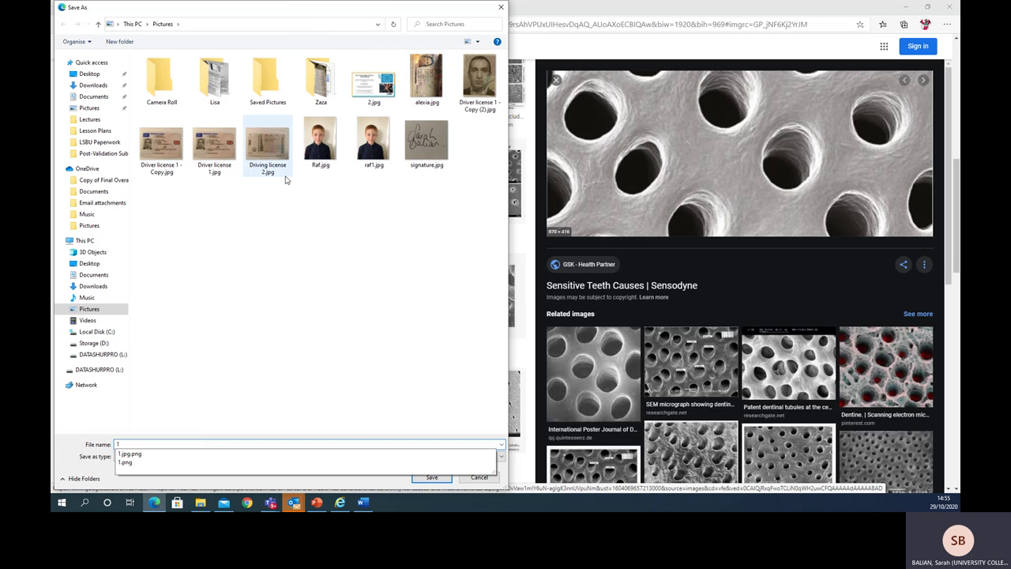
pyautogui.press('Down')
pyautogui.press('Down')
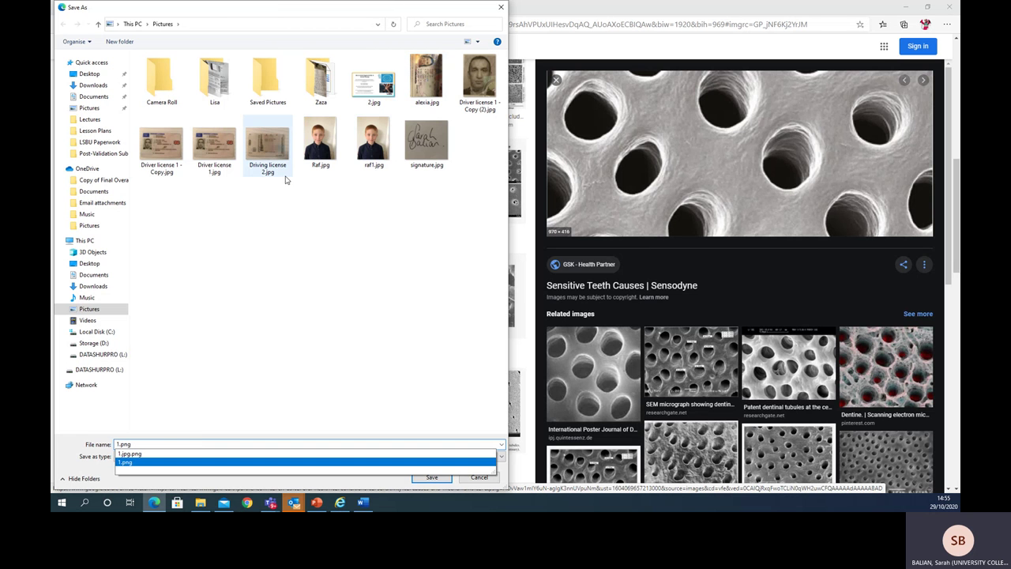
pyautogui.press('Up')
pyautogui.press('Up')
pyautogui.press('Down')
pyautogui.press('Up')
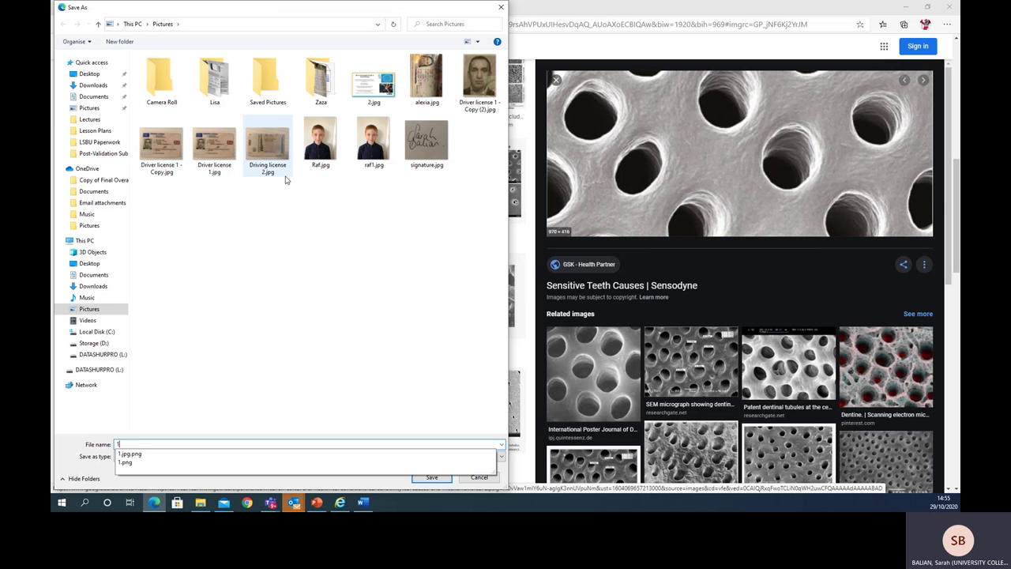
pyautogui.press('Down')
pyautogui.press('Return')
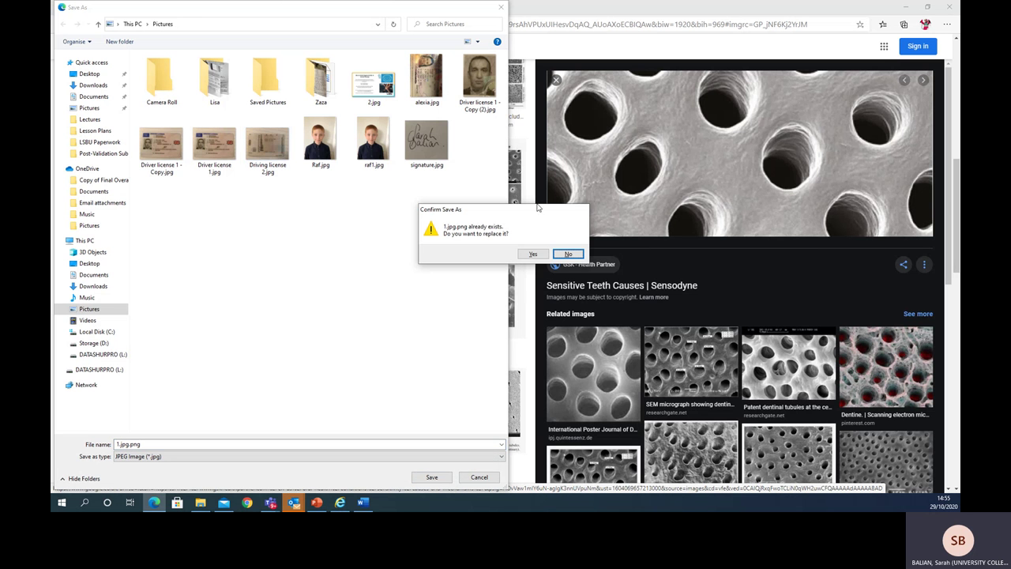
pyautogui.click(535, 254)
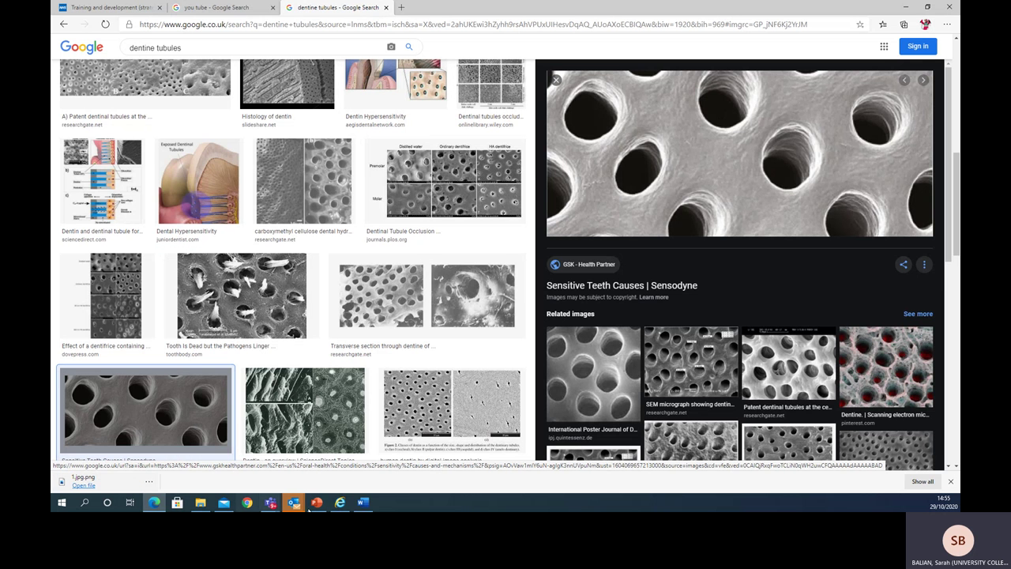
# Switch to PowerPoint and insert the picture 1.jpg.png into the content placeholder under the "Dentine tubules" heading
pyautogui.moveTo(318, 505)
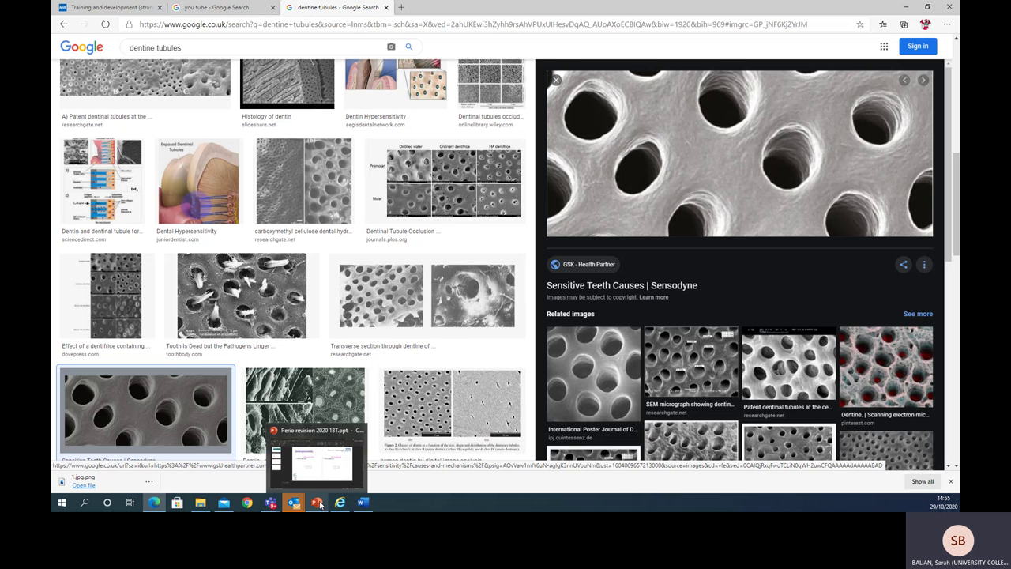
pyautogui.click(319, 503)
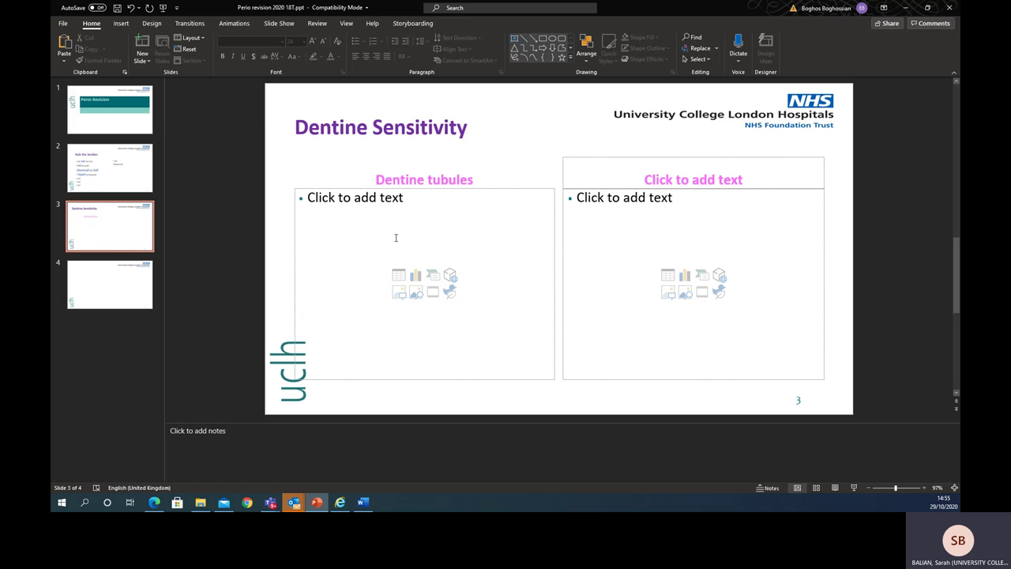
pyautogui.click(123, 23)
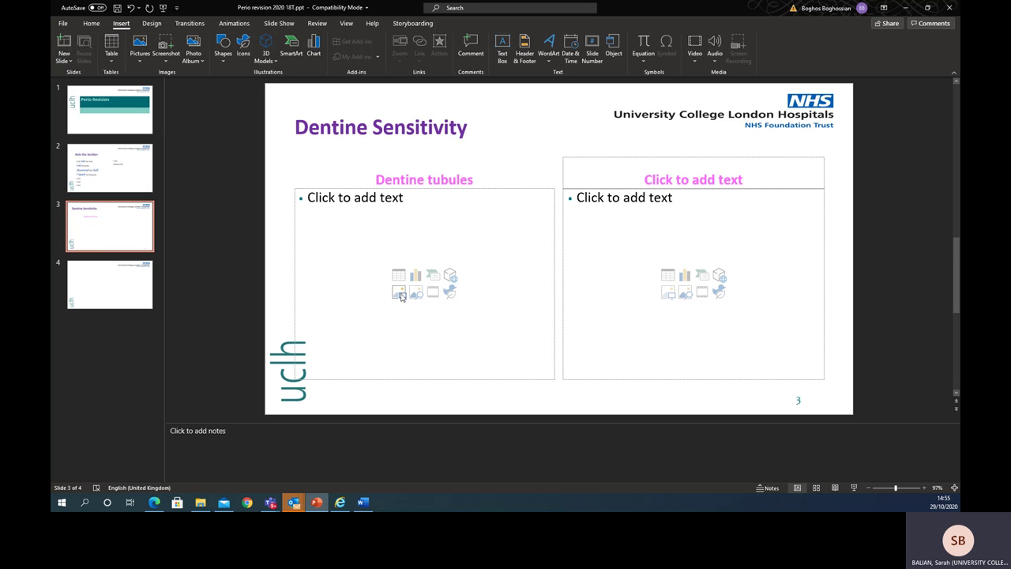
pyautogui.click(399, 294)
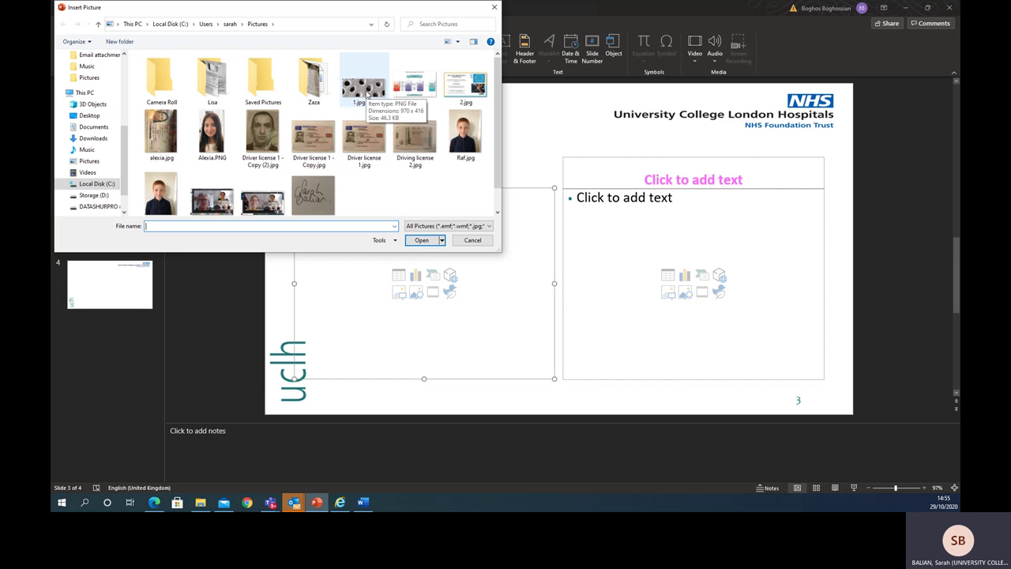
pyautogui.doubleClick(366, 93)
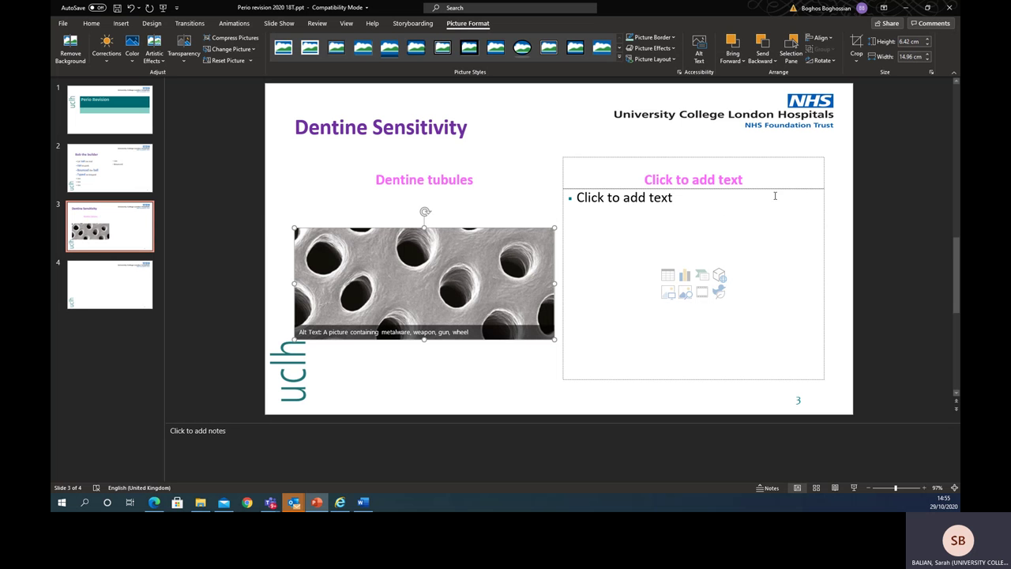
# Try reducing only the inserted picture's height to about 3.6 cm from its upper edge, and undo that resize
pyautogui.click(510, 368)
pyautogui.click(445, 279)
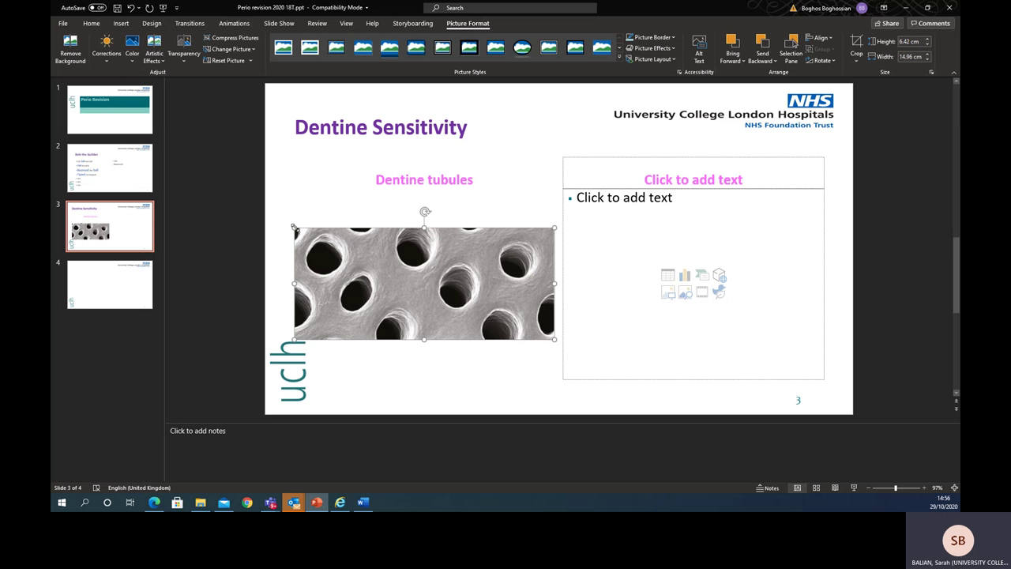
pyautogui.moveTo(424, 227); pyautogui.dragTo(424, 276)
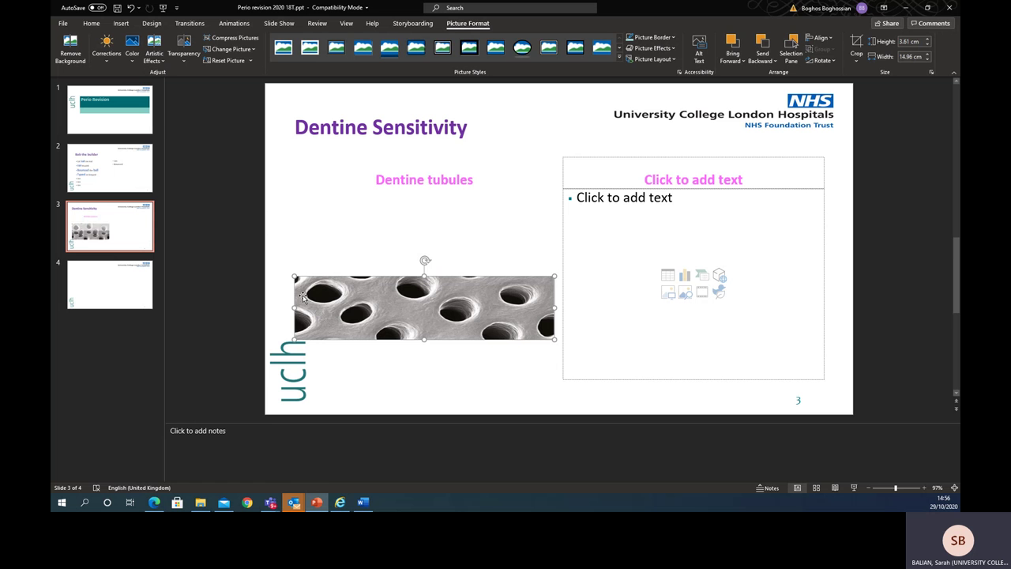
pyautogui.click(131, 10)
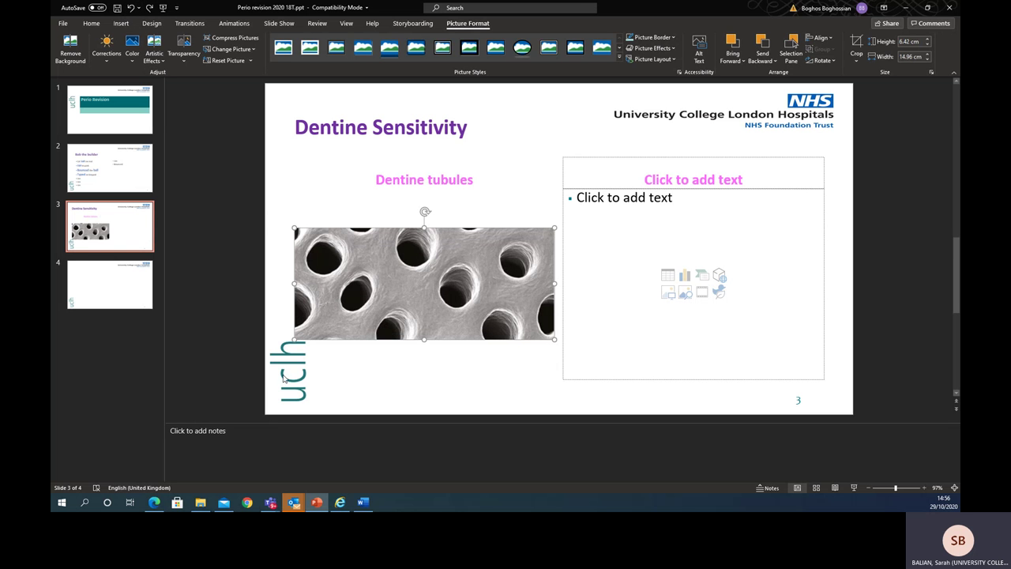
# Shrink the picture proportionally to about 5.54 by 12.92 cm and centre it beneath the "Dentine tubules" heading
pyautogui.moveTo(294, 338); pyautogui.dragTo(331, 323)
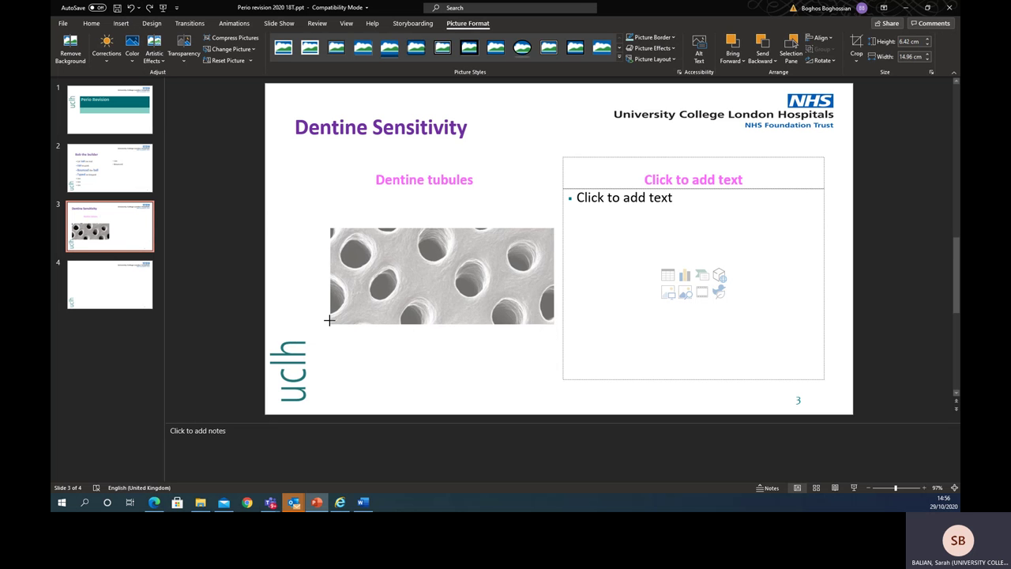
pyautogui.moveTo(416, 293); pyautogui.dragTo(393, 286)
pyautogui.click(444, 335)
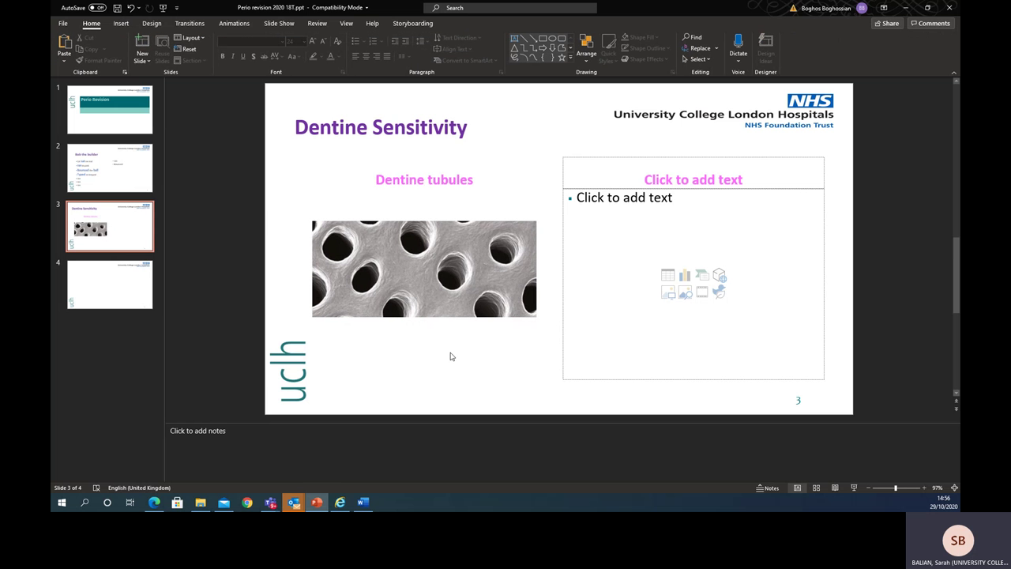
# Apply the bevelled picture style with rounded corners to the dentine tubules image
pyautogui.click(480, 283)
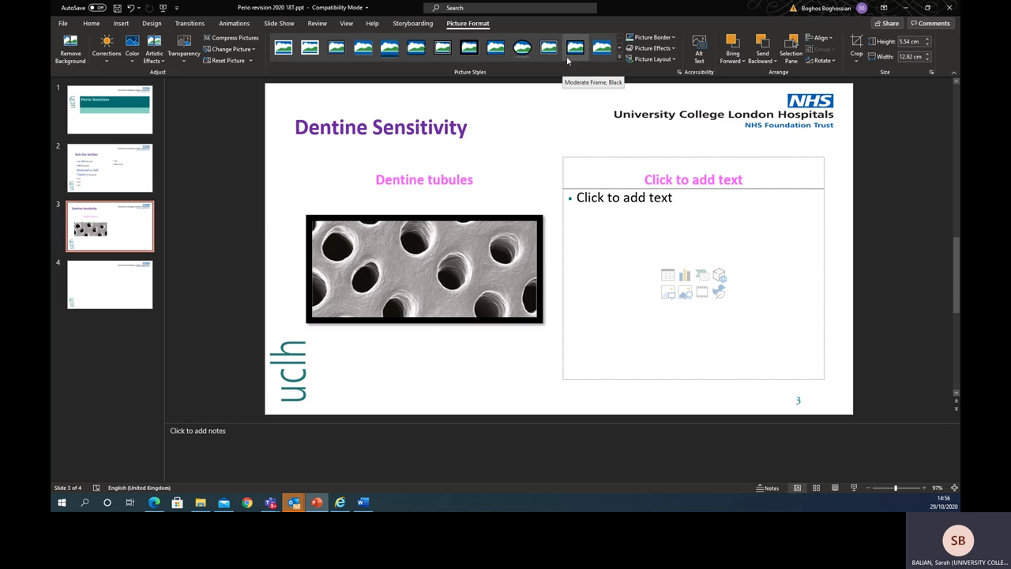
pyautogui.click(415, 330)
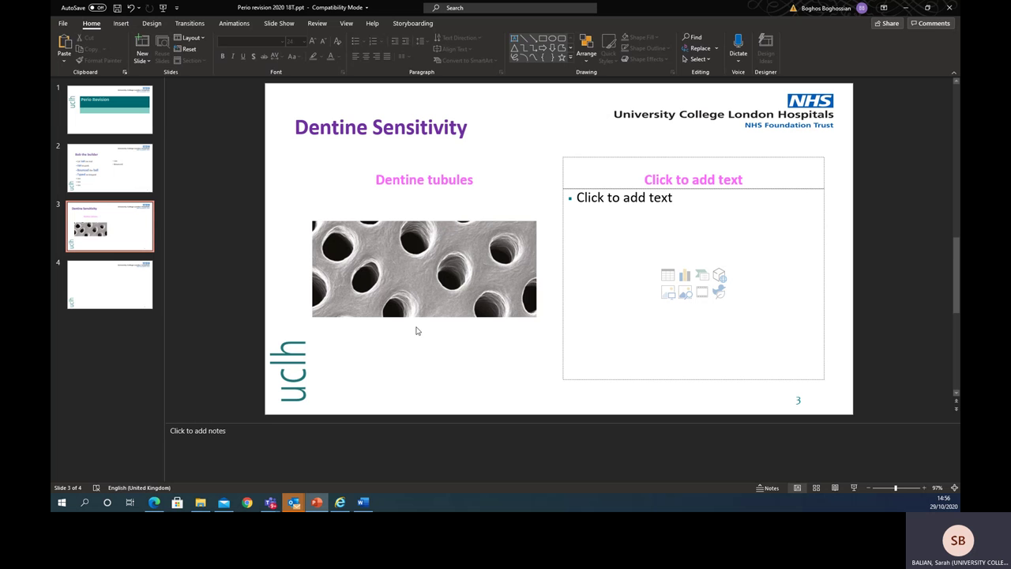
pyautogui.click(422, 288)
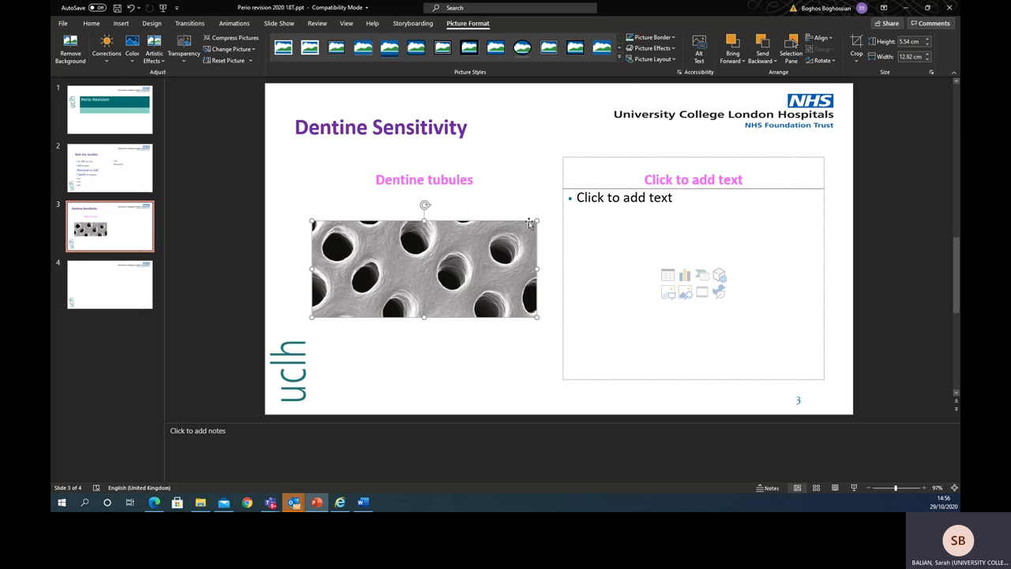
pyautogui.click(619, 59)
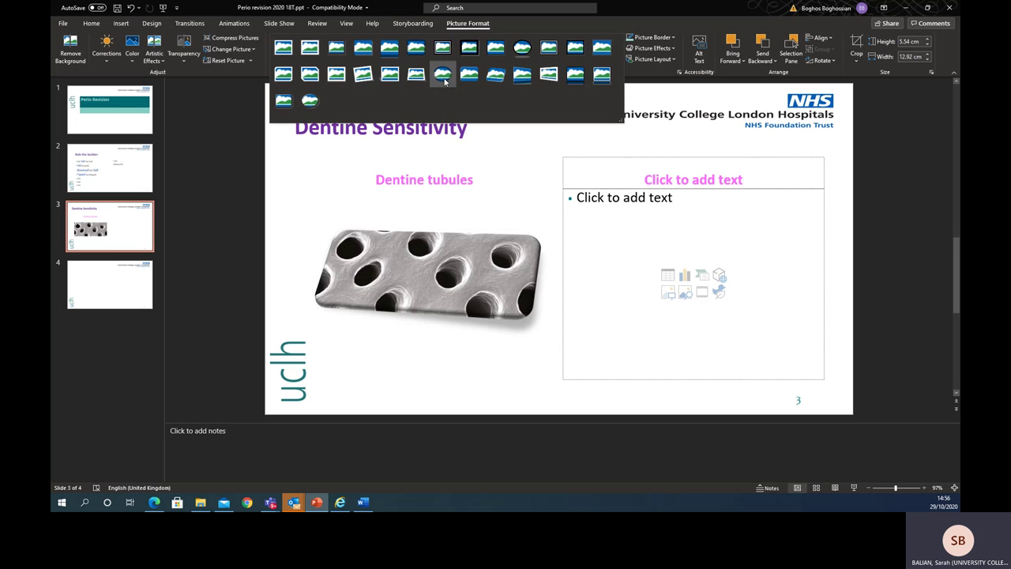
pyautogui.click(470, 75)
pyautogui.click(379, 336)
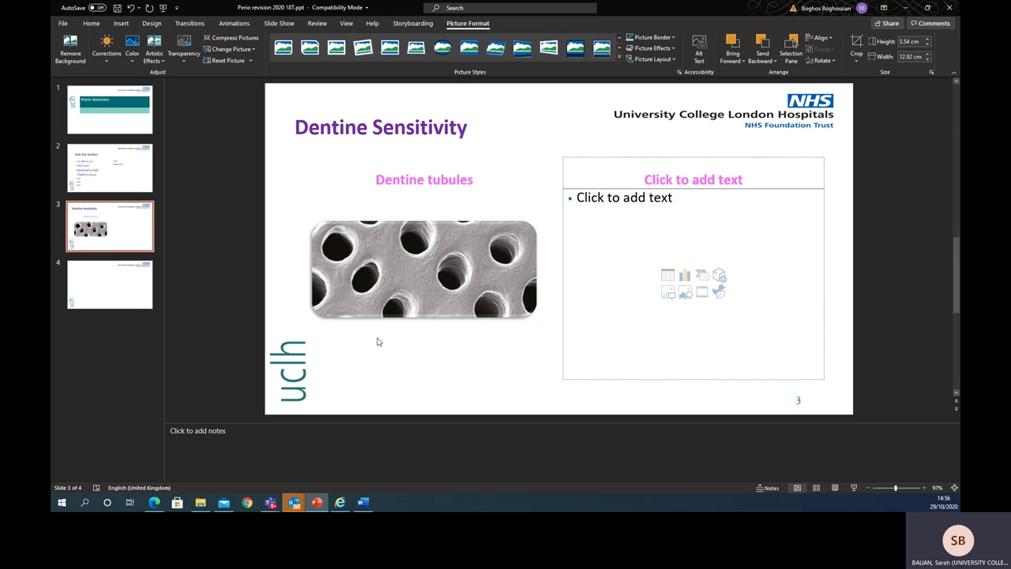
pyautogui.click(443, 246)
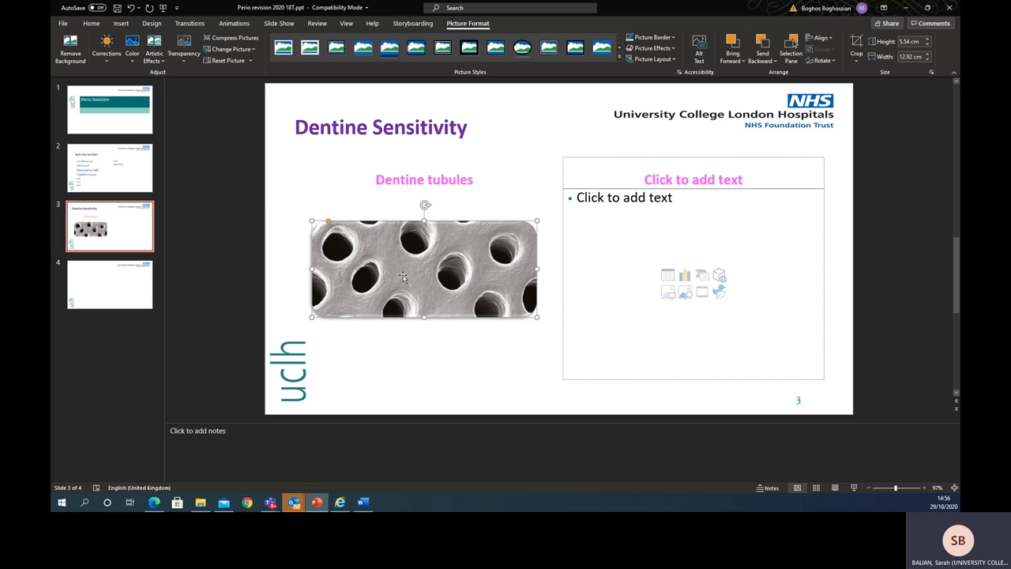
pyautogui.click(397, 408)
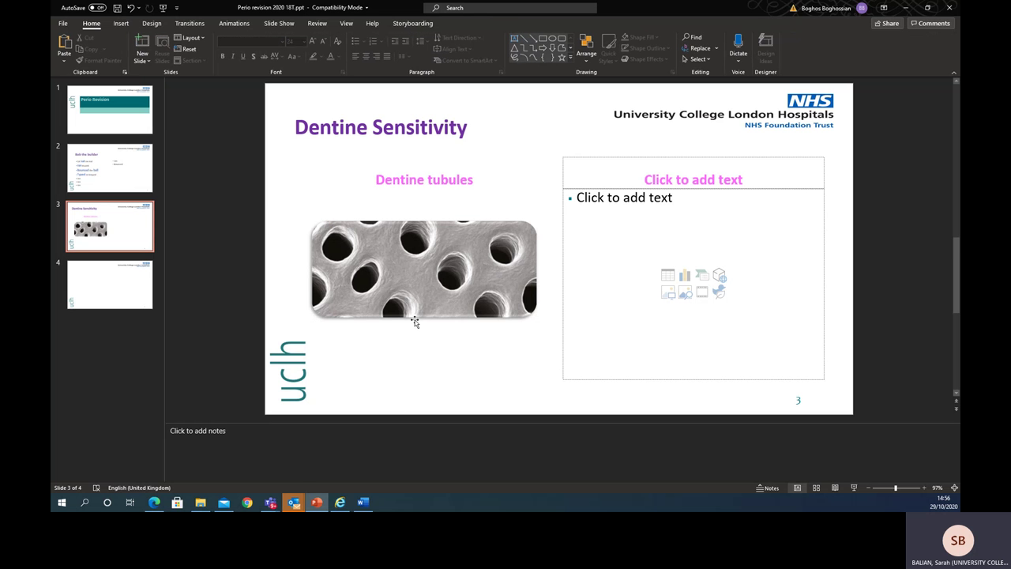
pyautogui.click(462, 266)
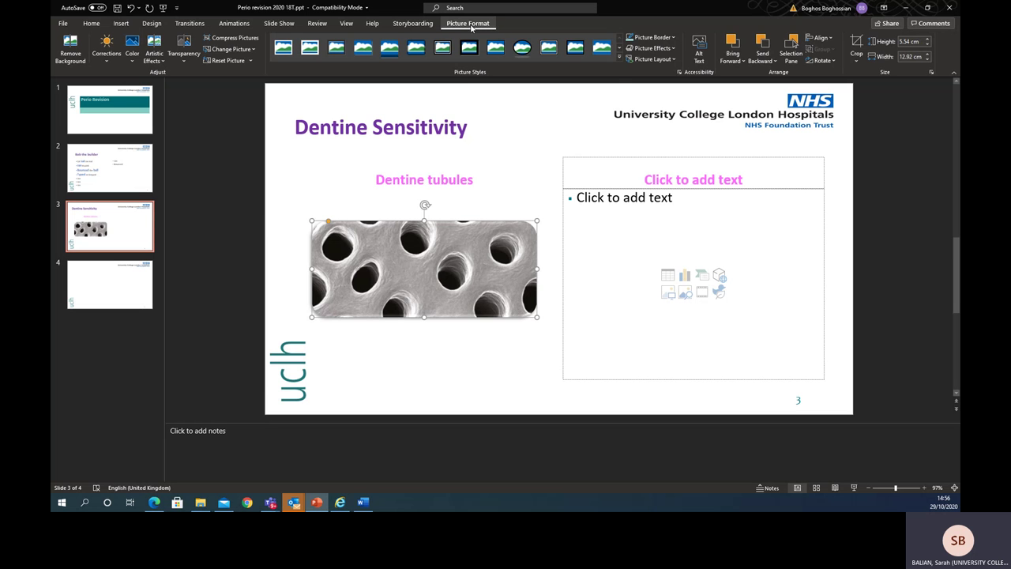
pyautogui.click(620, 59)
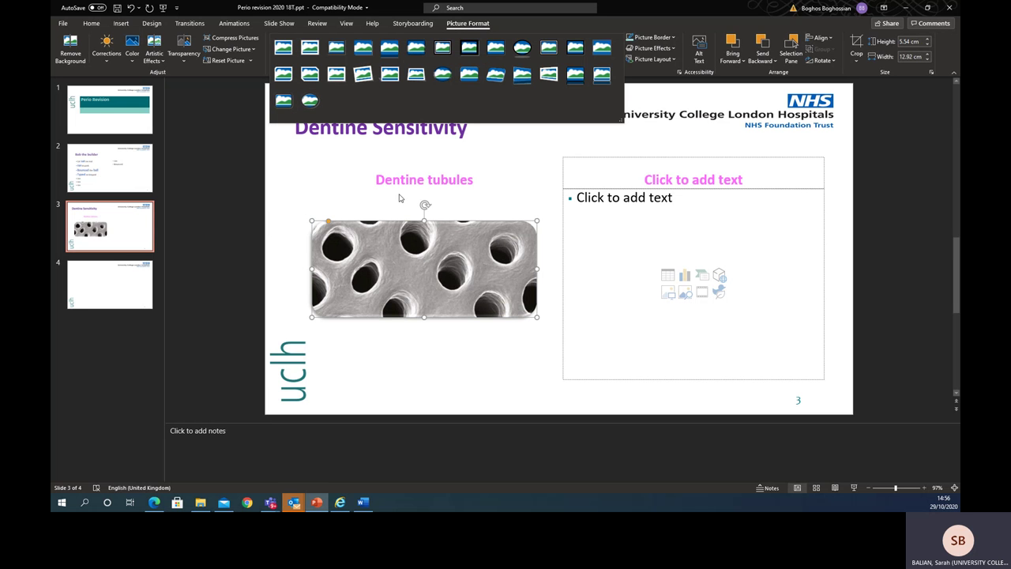
pyautogui.click(467, 79)
pyautogui.click(421, 361)
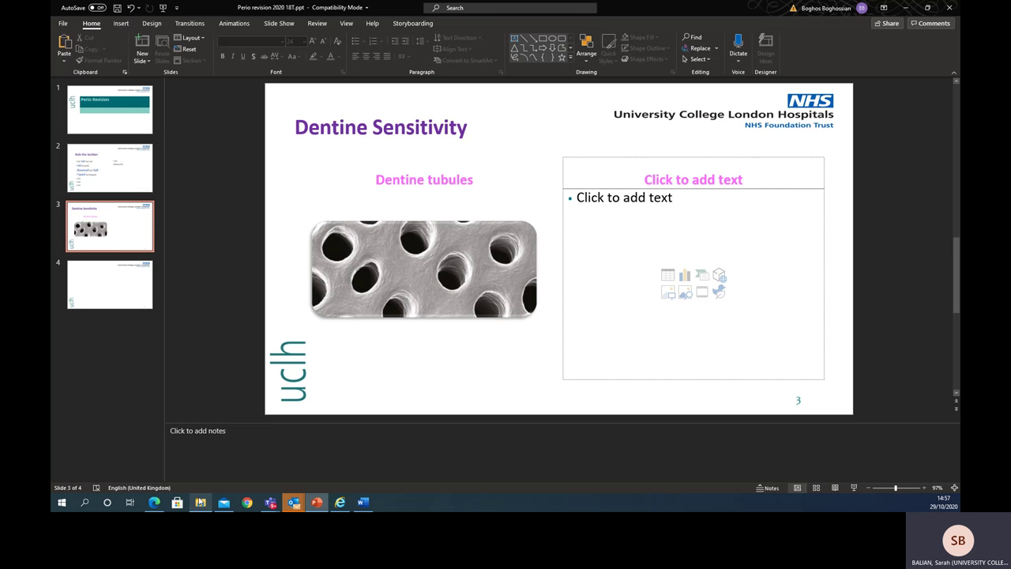
# Switch to Edge and enlarge the Furcations 2020.pdf handout around the "Root Trunk Length" slide for a screen capture
pyautogui.click(156, 503)
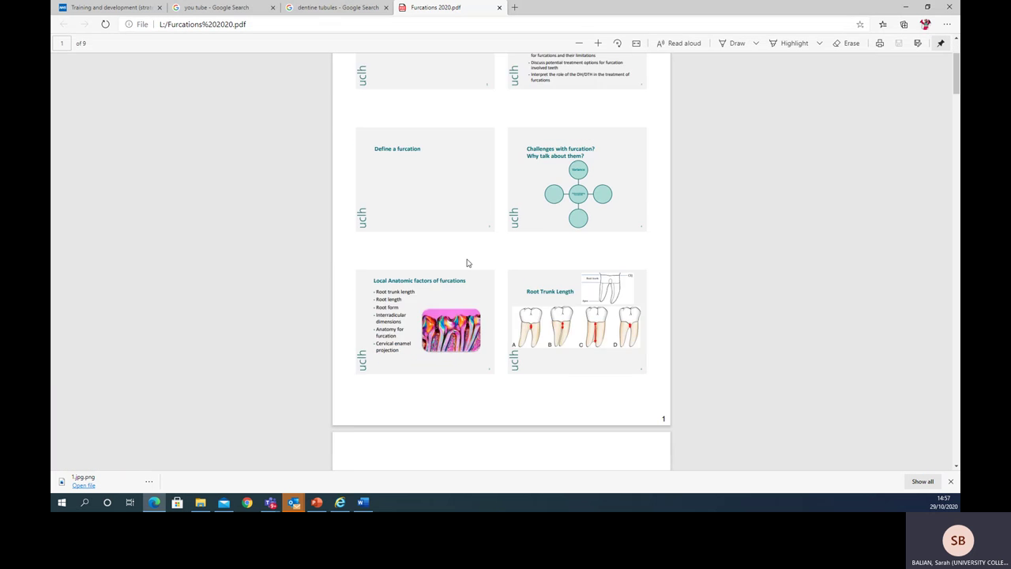
pyautogui.scroll(-3, 467, 263)
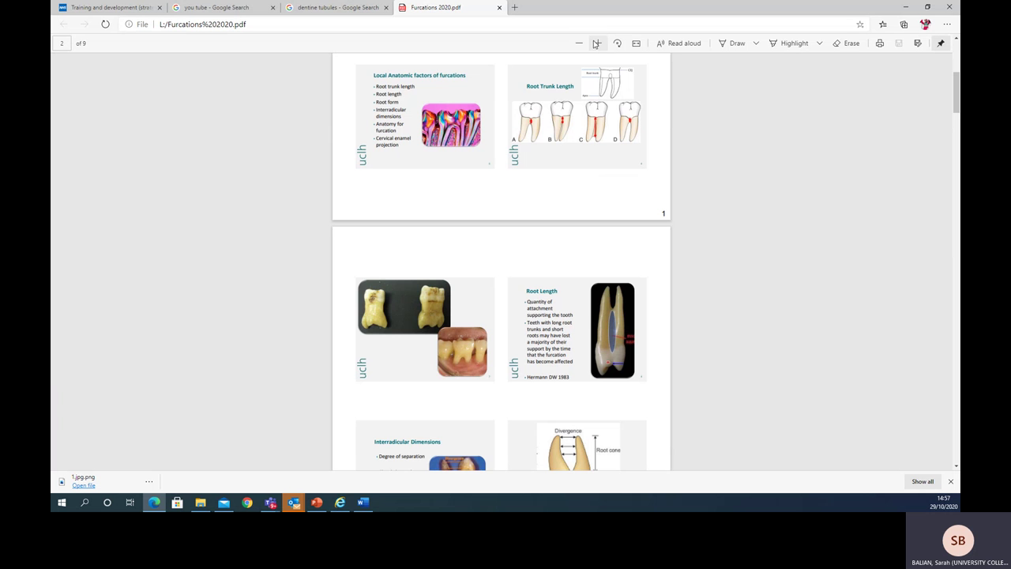
pyautogui.click(597, 42)
pyautogui.click(595, 42)
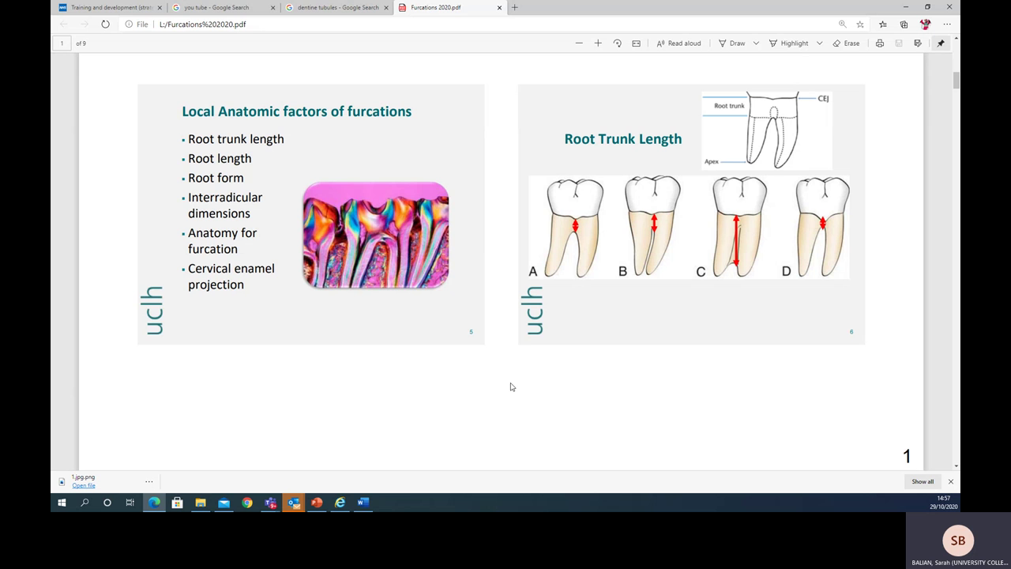
# Switch to PowerPoint and paste the captured screenshot as a picture into the empty content placeholder beside the dentine tubules image
pyautogui.click(317, 502)
pyautogui.click(680, 203)
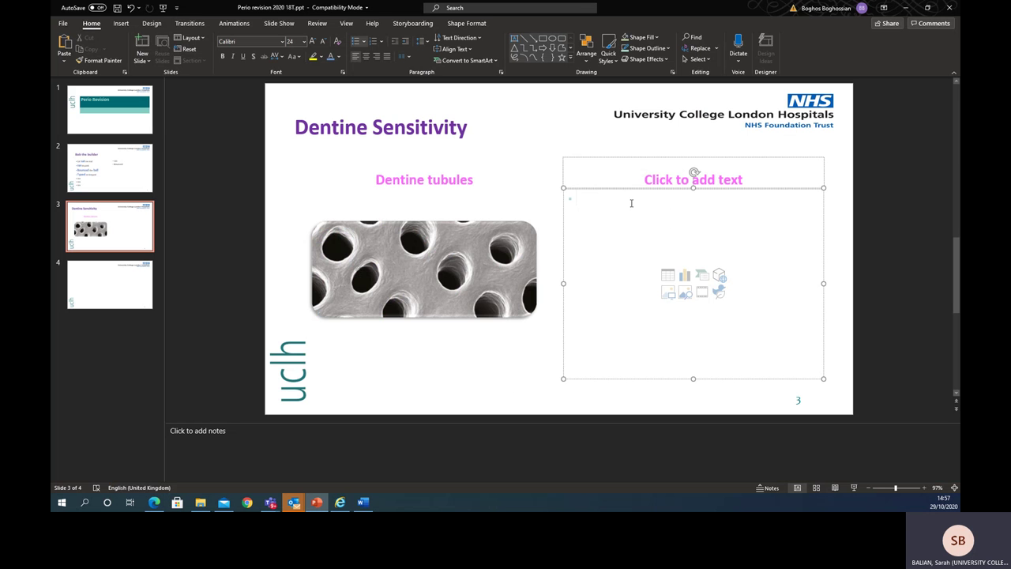
pyautogui.rightClick(630, 204)
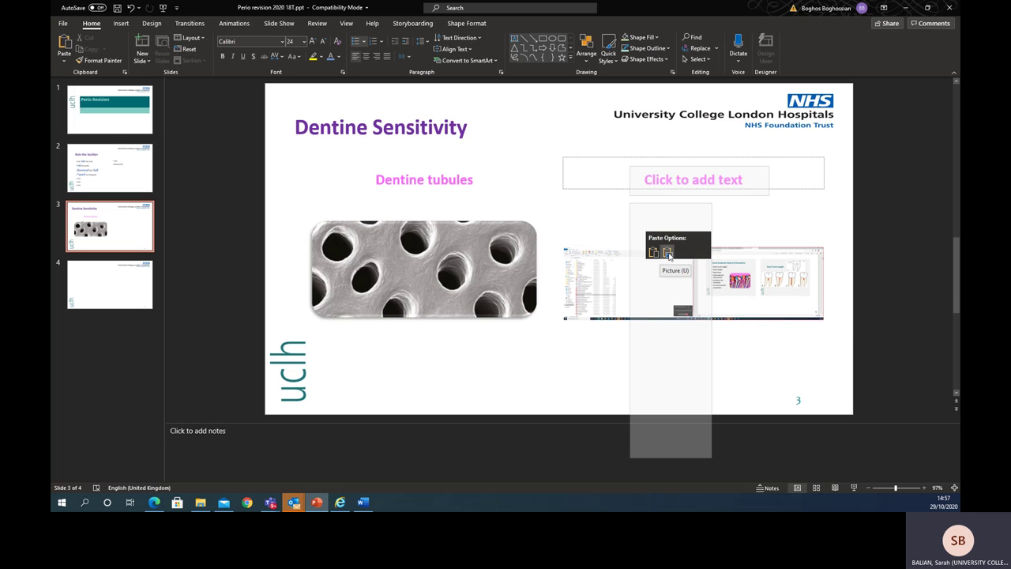
pyautogui.click(668, 253)
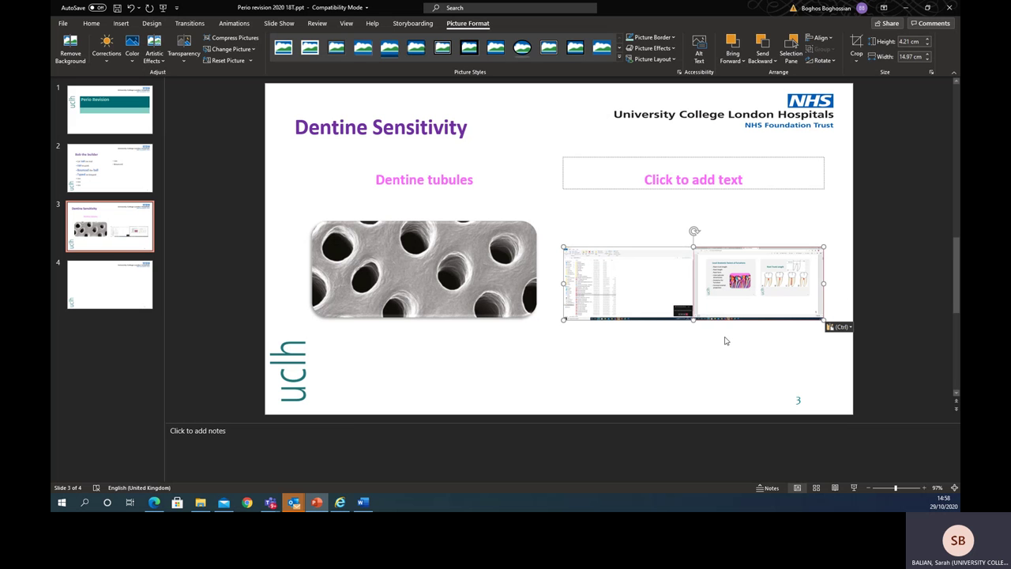
# Crop the pasted screenshot roughly to the root trunk tooth drawings and enlarge it to about 7.7 by 14.44 cm
pyautogui.click(859, 43)
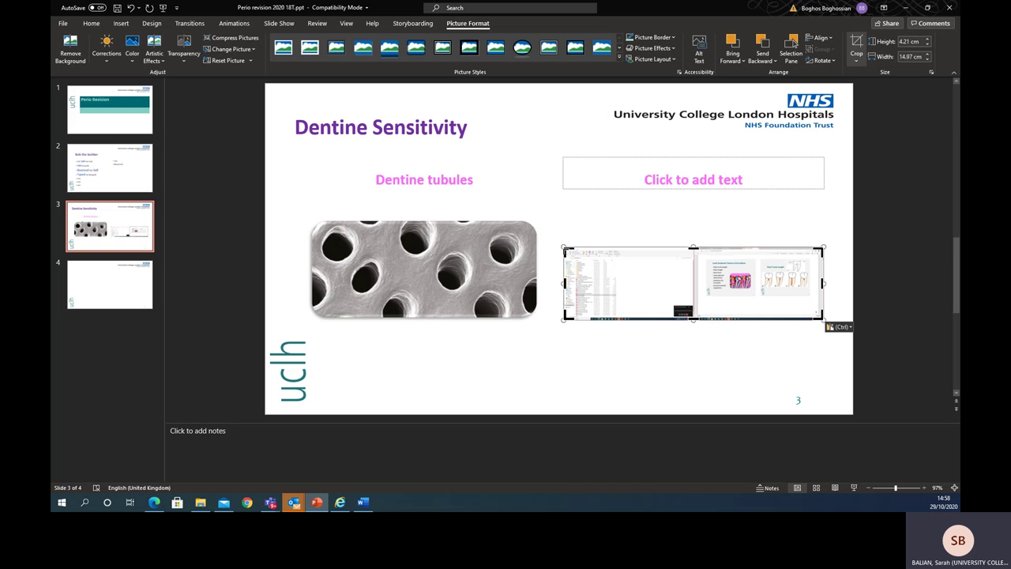
pyautogui.moveTo(563, 248); pyautogui.dragTo(763, 267)
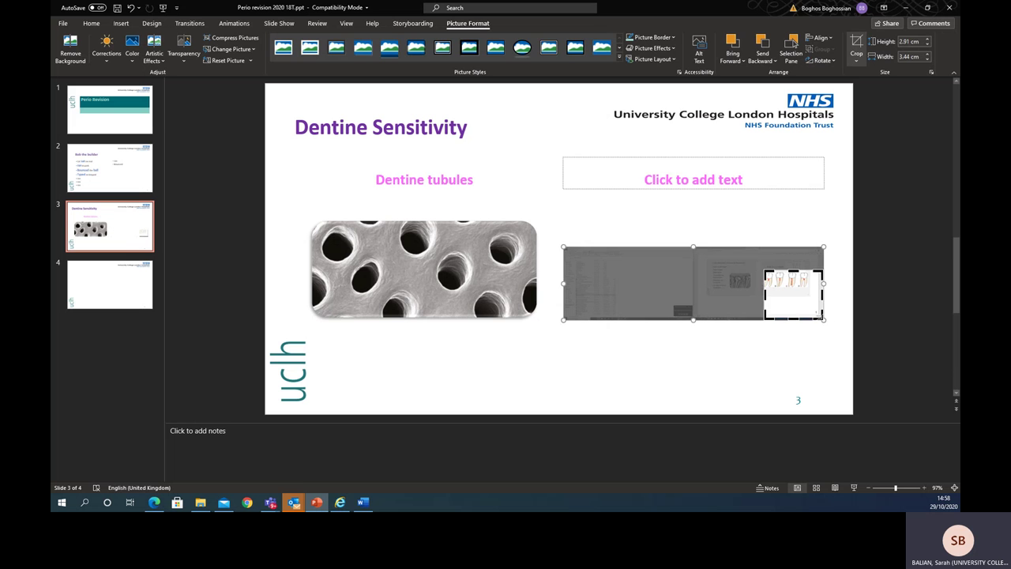
pyautogui.moveTo(822, 317)
pyautogui.mouseDown()
pyautogui.moveTo(824, 288)
pyautogui.moveTo(810, 298)
pyautogui.moveTo(606, 236)
pyautogui.moveTo(770, 286)
pyautogui.moveTo(824, 315)
pyautogui.mouseUp()
pyautogui.click(787, 340)
pyautogui.click(719, 382)
pyautogui.click(719, 280)
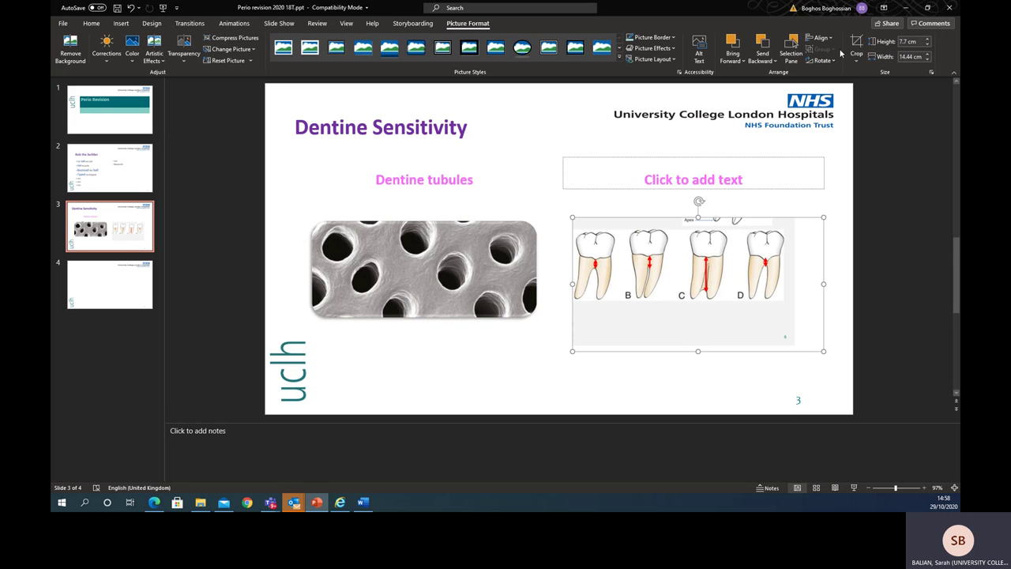
# Crop the tooth picture tightly around the row of four teeth, to about 4.4 by 12.2 cm
pyautogui.click(856, 47)
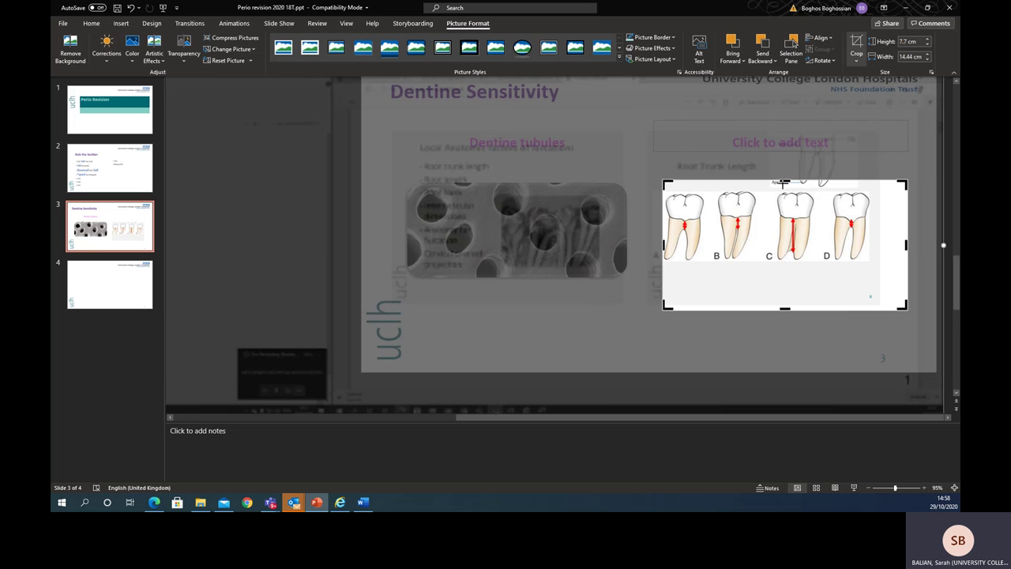
pyautogui.moveTo(784, 182); pyautogui.dragTo(746, 229)
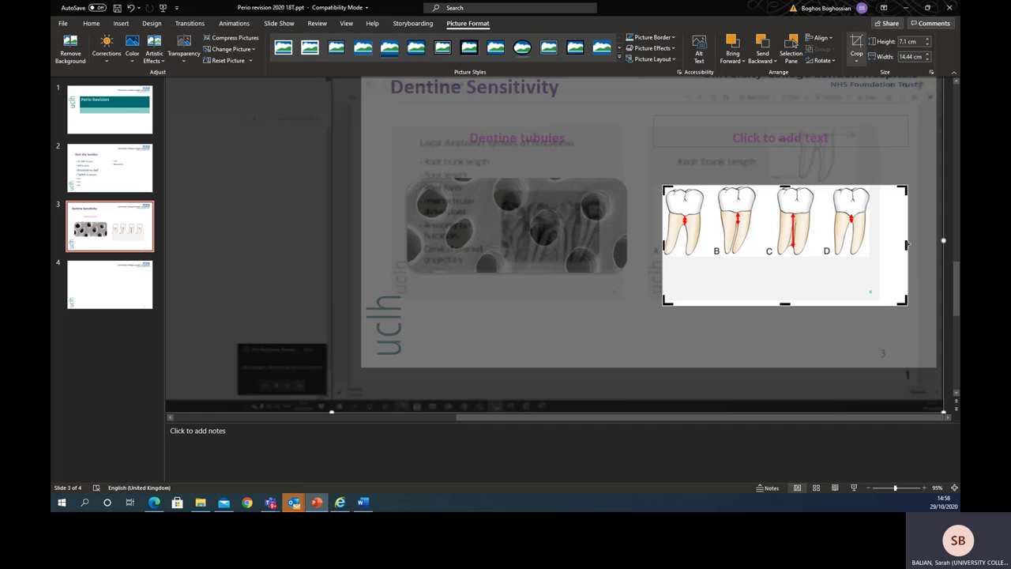
pyautogui.moveTo(896, 245); pyautogui.dragTo(780, 264)
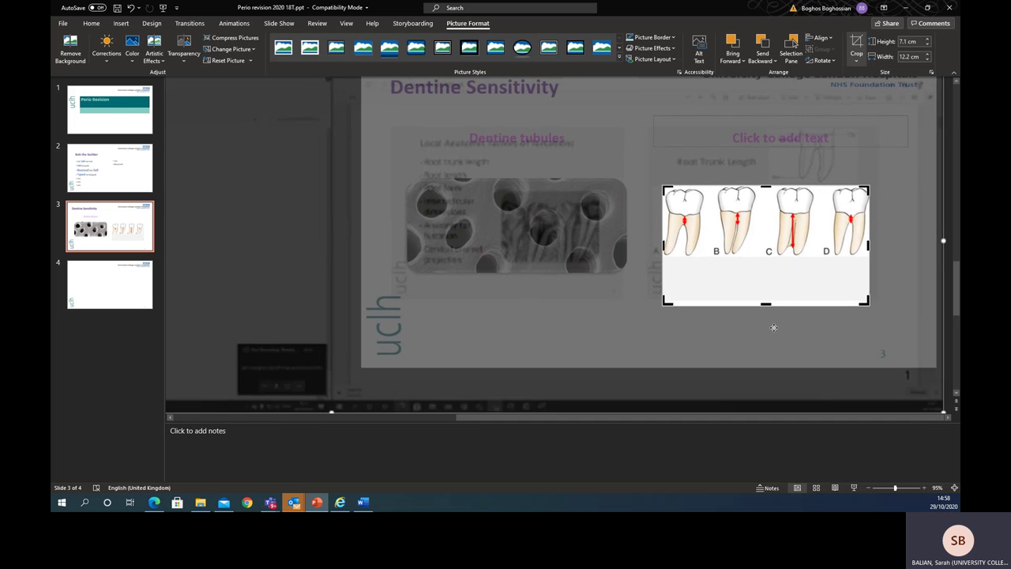
pyautogui.moveTo(766, 303)
pyautogui.mouseDown()
pyautogui.moveTo(755, 276)
pyautogui.moveTo(752, 303)
pyautogui.mouseUp()
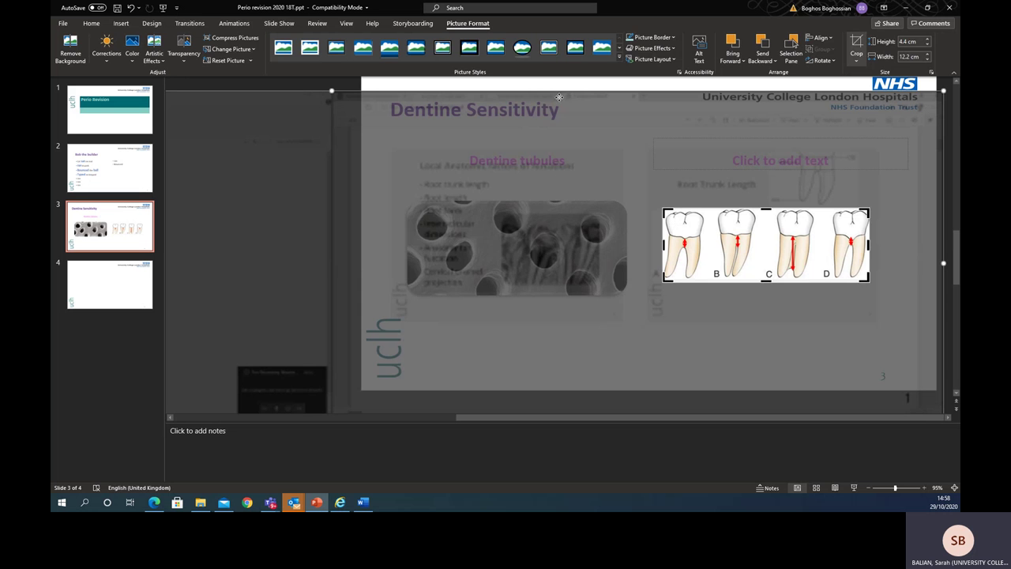
pyautogui.click(576, 82)
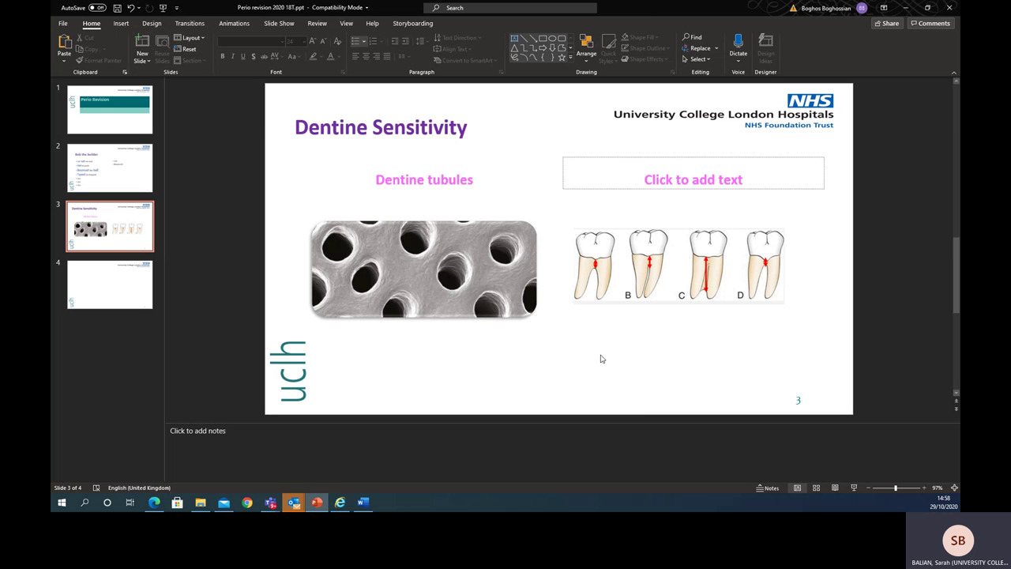
# Reopen the crop view of the tooth picture to inspect the hidden areas outside the crop, and leave it
pyautogui.click(630, 267)
pyautogui.click(641, 340)
pyautogui.click(650, 262)
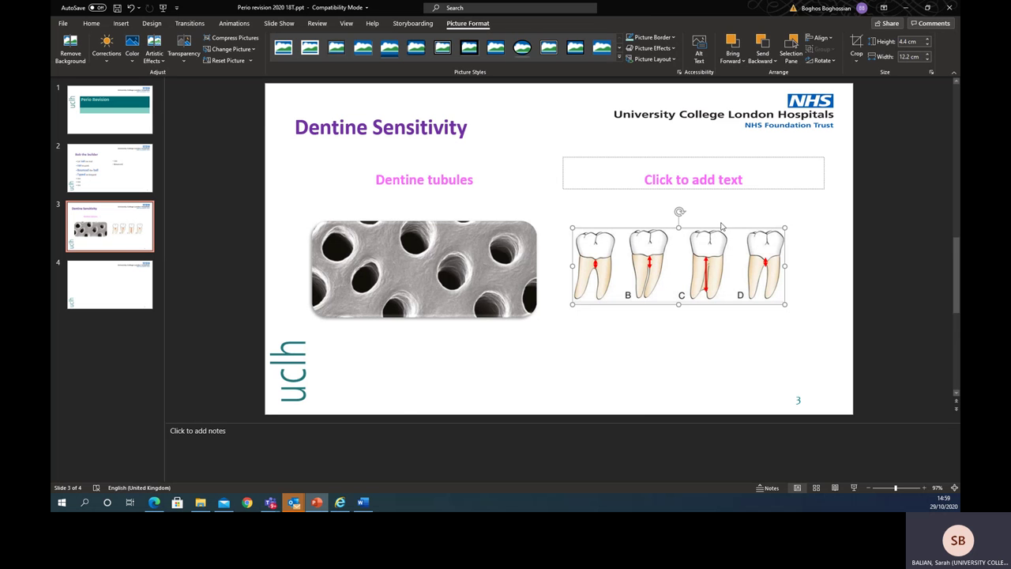
pyautogui.click(857, 45)
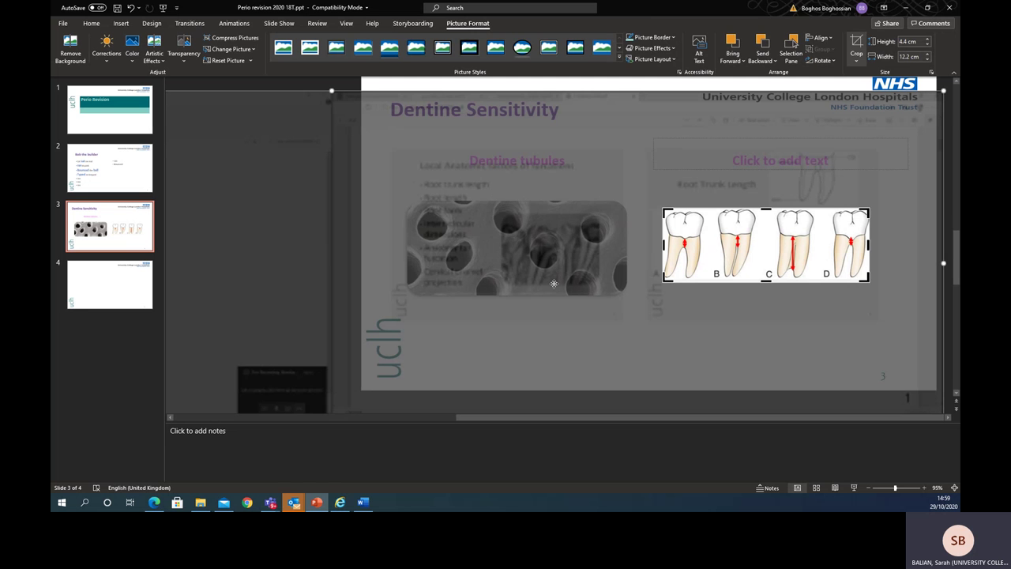
pyautogui.click(851, 44)
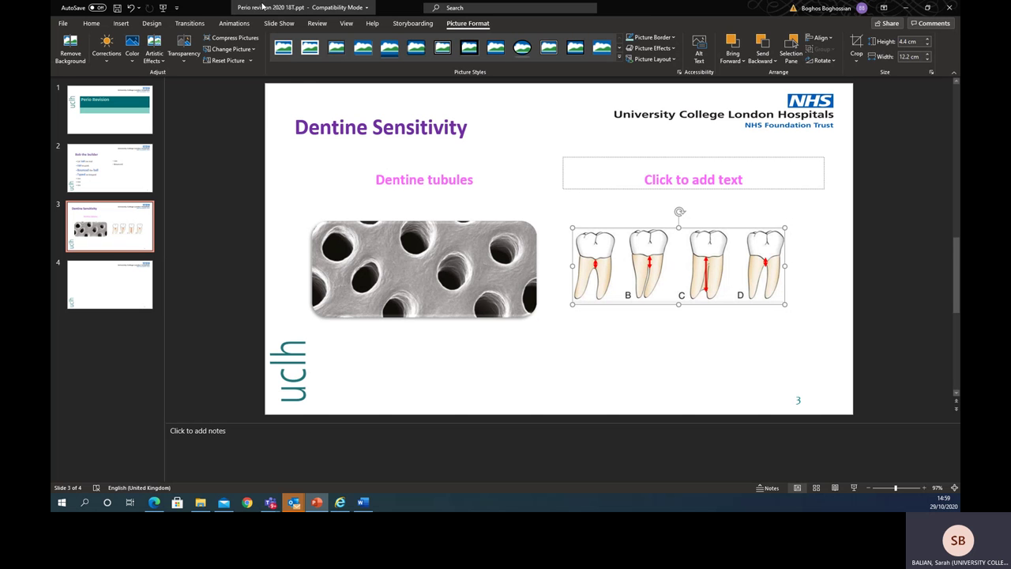
# Compress the tooth picture with its cropped areas deleted, applying the compression only to this picture
pyautogui.click(236, 41)
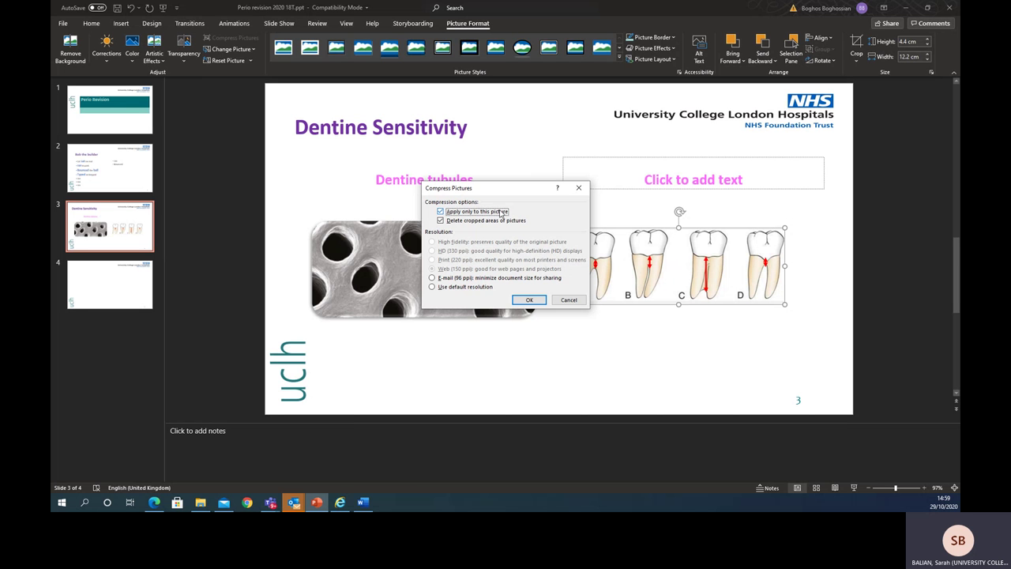
pyautogui.click(465, 215)
pyautogui.click(457, 212)
pyautogui.click(527, 301)
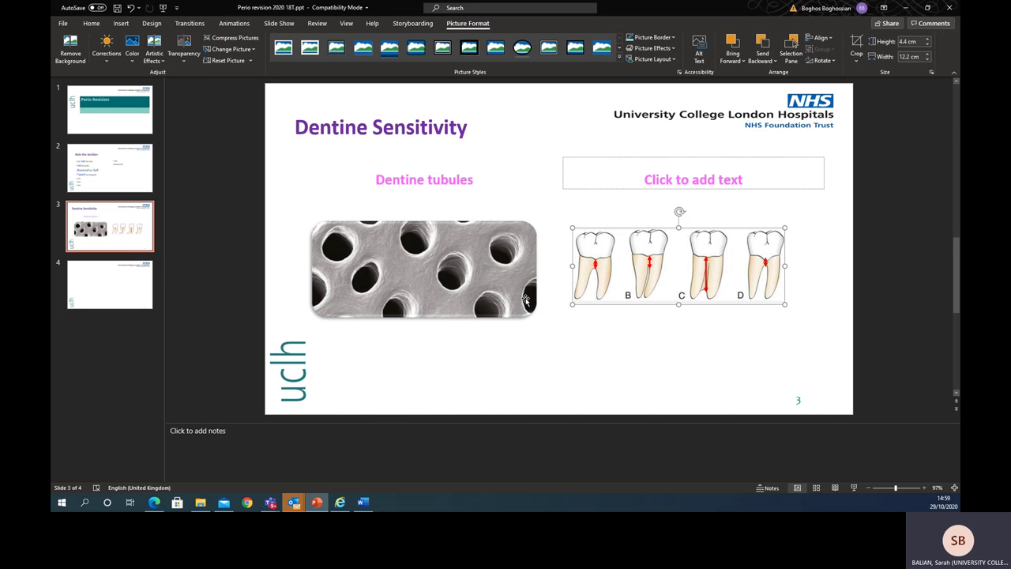
# Check in the crop view whether the tooth picture still holds any cropped areas, and return to slide 3
pyautogui.click(648, 377)
pyautogui.click(696, 287)
pyautogui.click(856, 44)
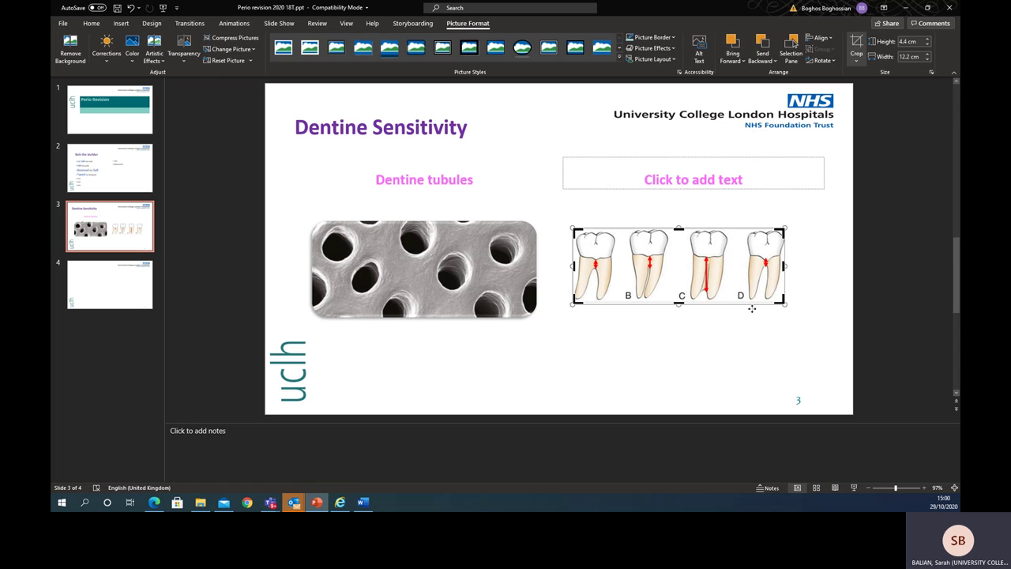
pyautogui.click(697, 369)
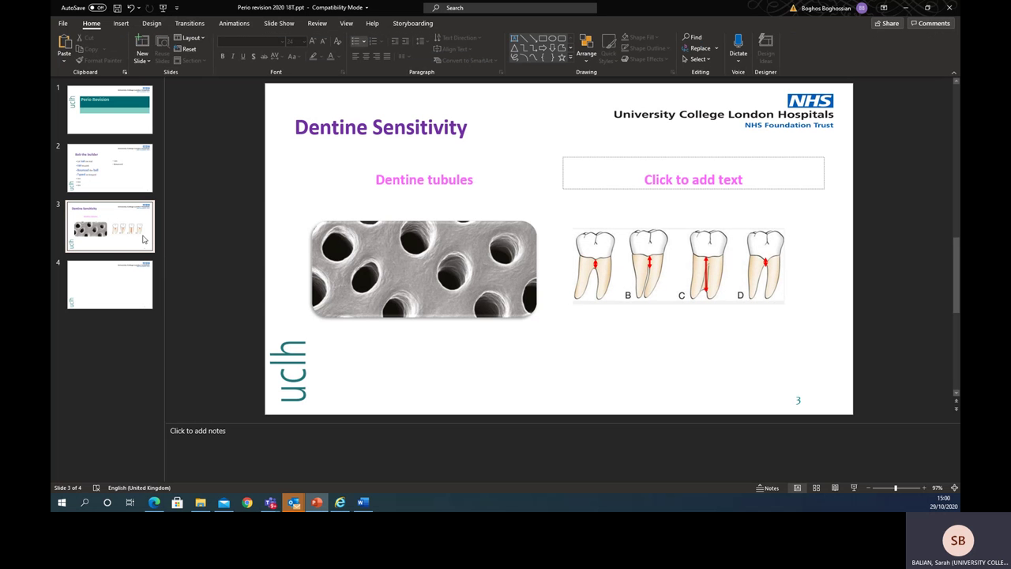
pyautogui.click(118, 230)
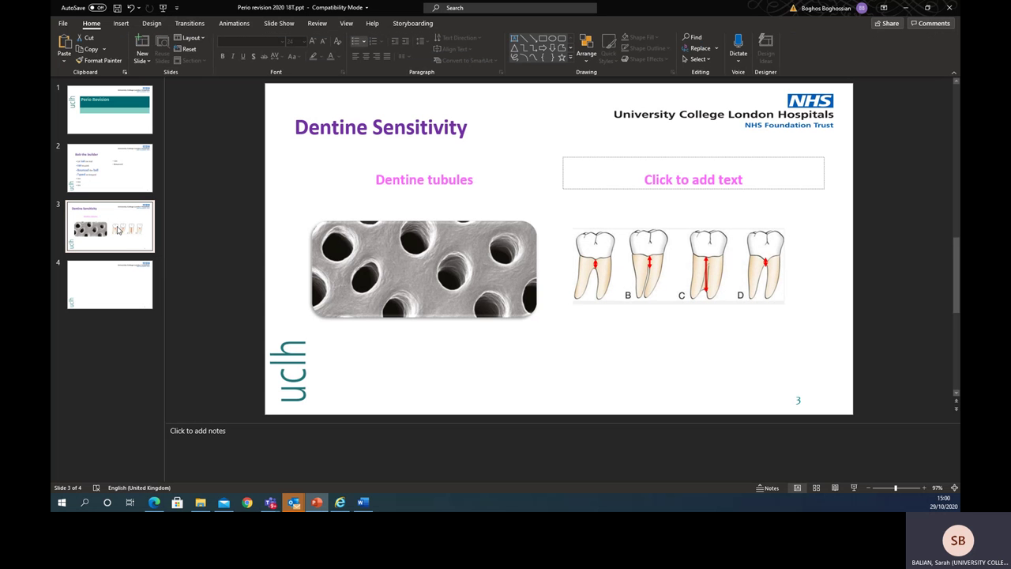